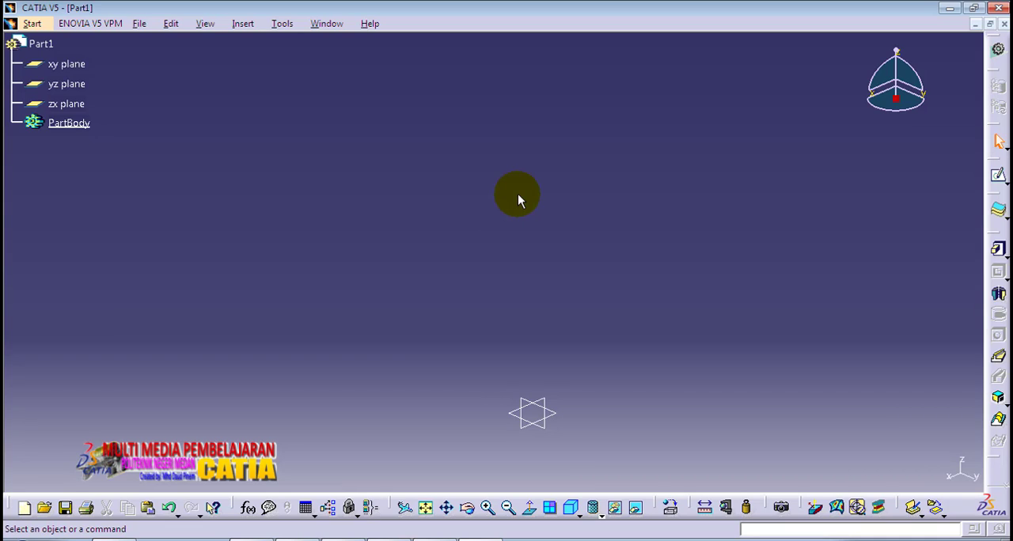
Step: Start a sketch on the xy plane and draw a circle about 91 mm in diameter centred on the origin
{"action": "middle_click_drag", "start_coordinate": [524, 224], "coordinate": [490, 156]}
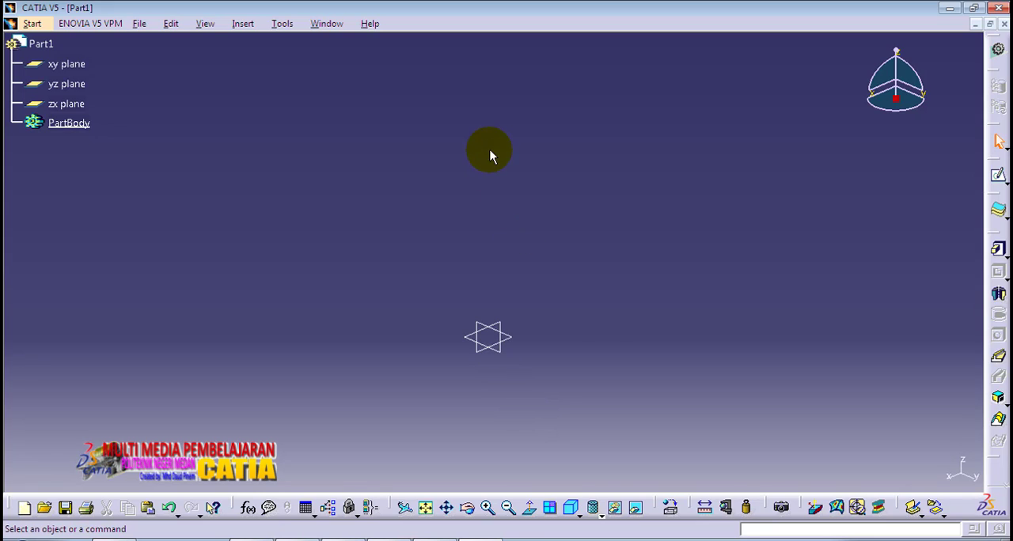
{"action": "left_click", "coordinate": [498, 345]}
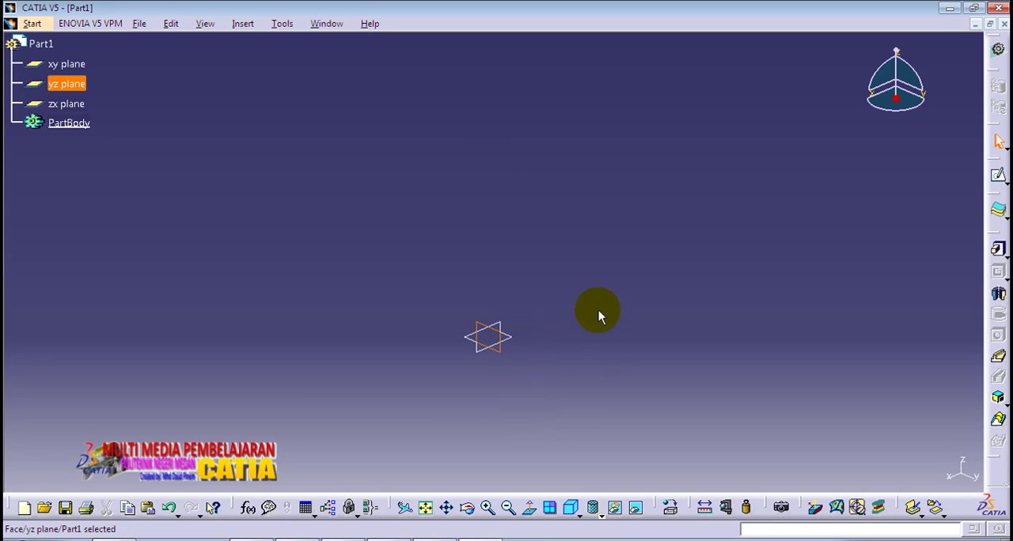
{"action": "left_click", "coordinate": [67, 63]}
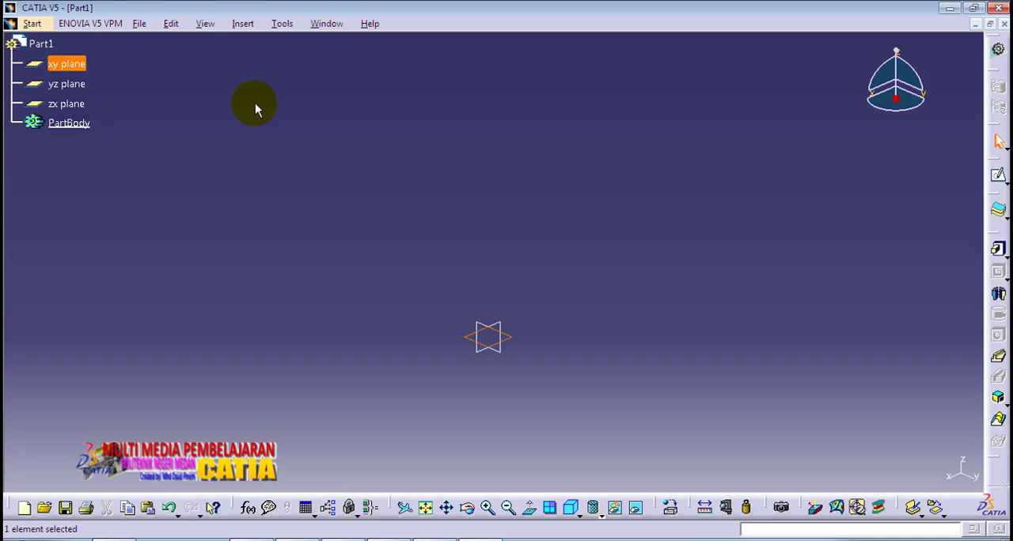
{"action": "left_click", "coordinate": [997, 175]}
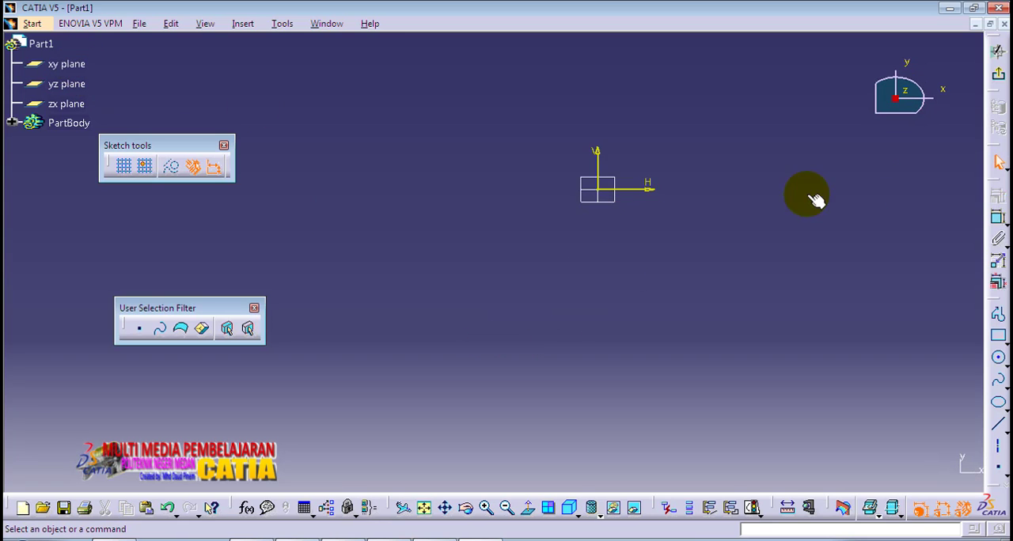
{"action": "middle_click_drag", "start_coordinate": [723, 197], "coordinate": [605, 342]}
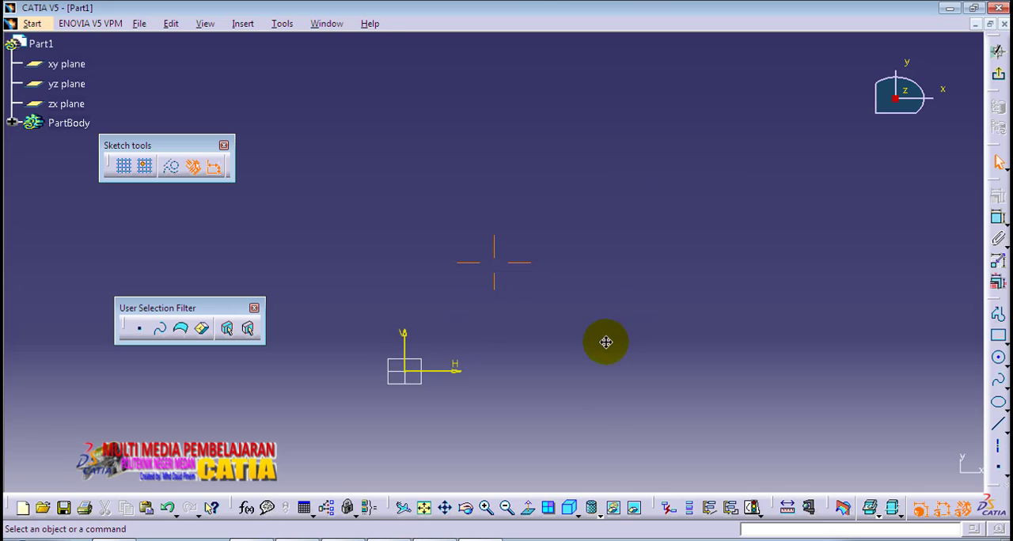
{"action": "left_click", "coordinate": [998, 358]}
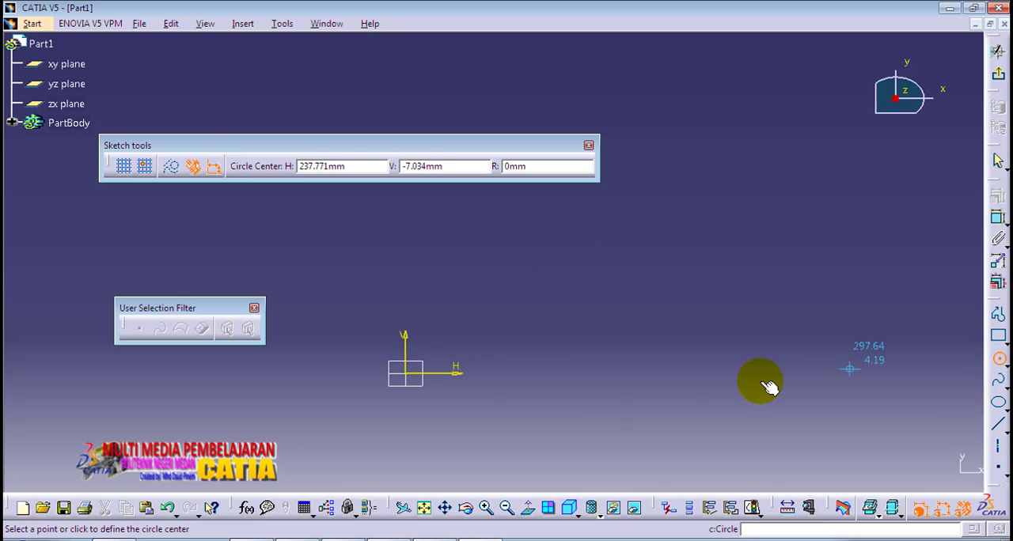
{"action": "left_click", "coordinate": [415, 375]}
{"action": "left_click", "coordinate": [443, 340]}
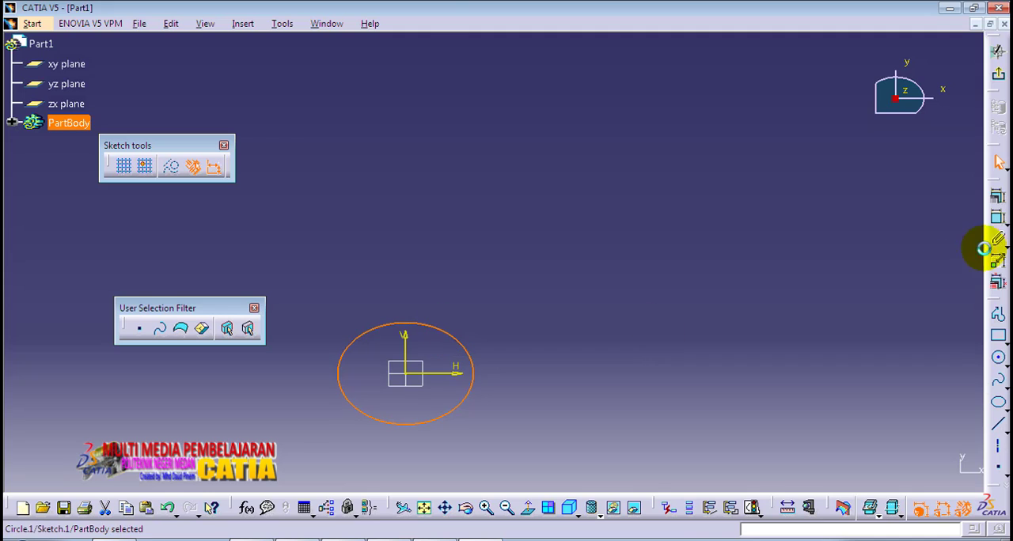
Step: Constrain the circle's diameter to 50 mm and exit the sketch
{"action": "left_click", "coordinate": [997, 217]}
{"action": "left_click", "coordinate": [491, 335]}
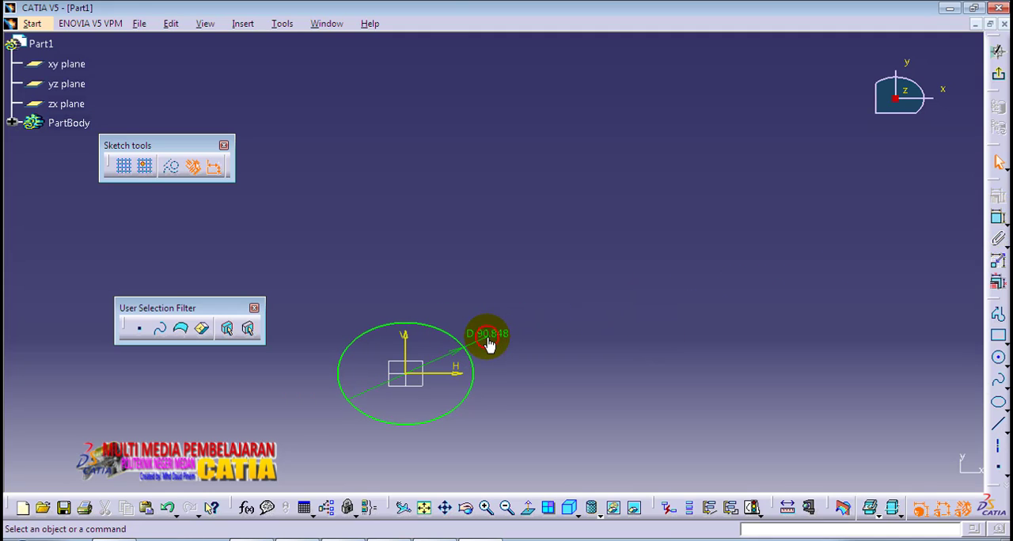
{"action": "double_click", "coordinate": [490, 339]}
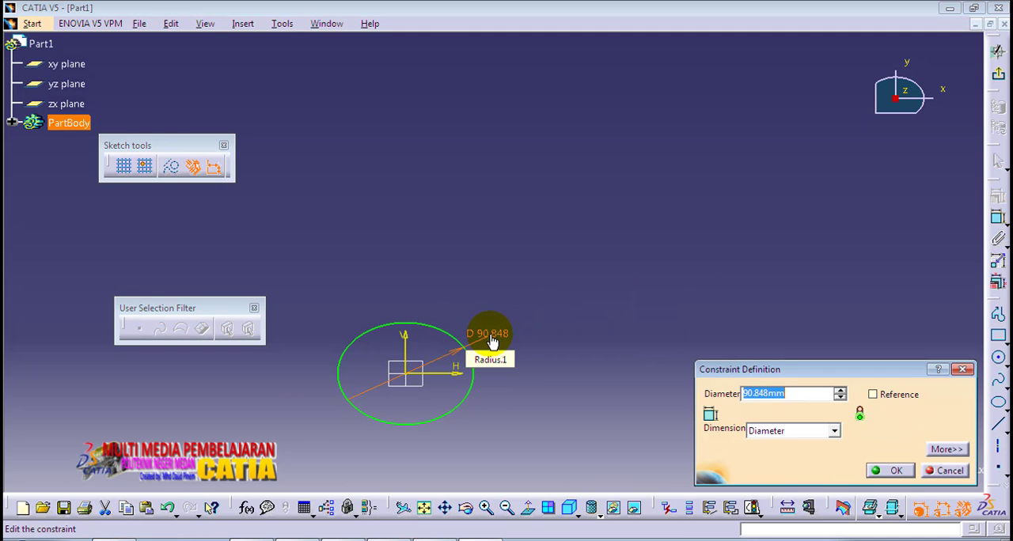
{"action": "type", "text": "50"}
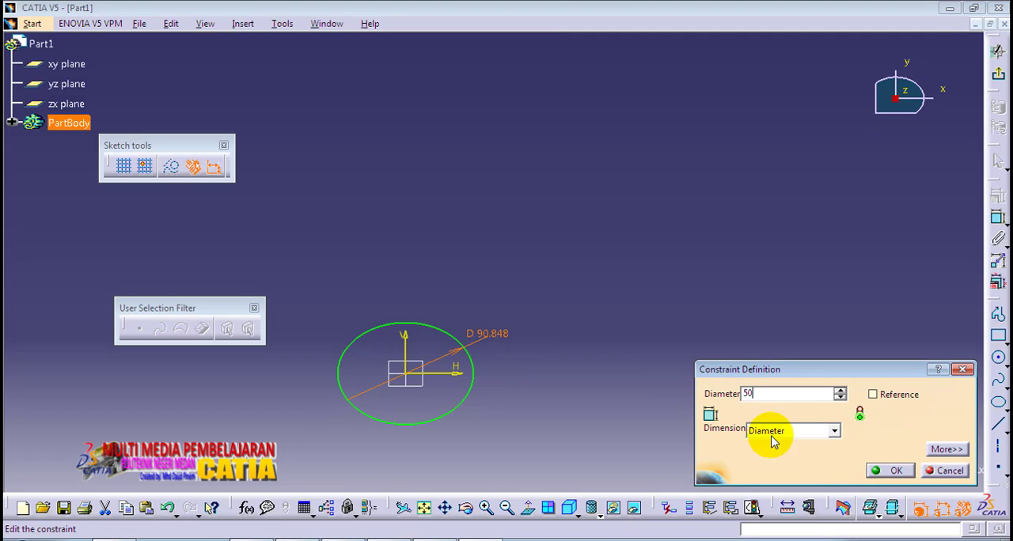
{"action": "left_click", "coordinate": [890, 470]}
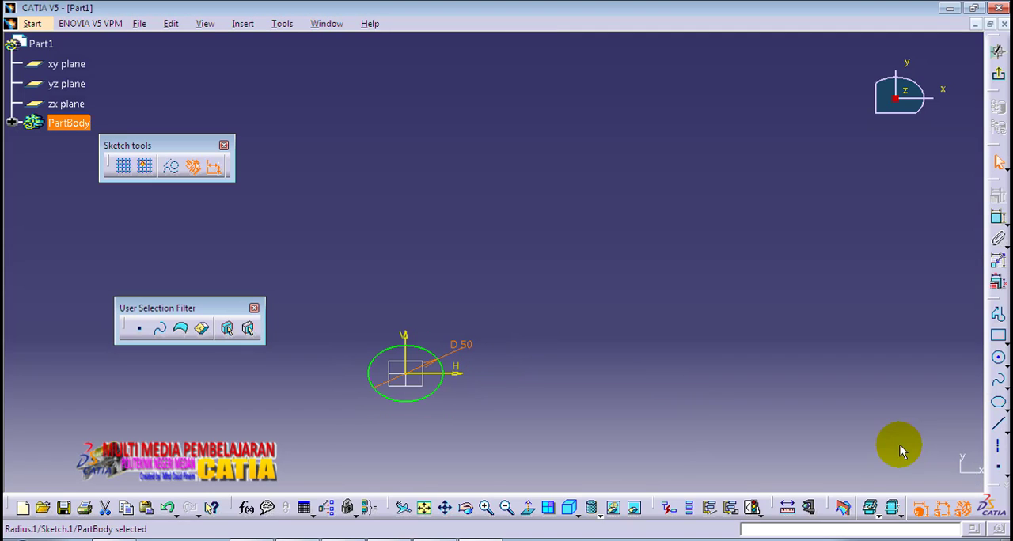
{"action": "left_click", "coordinate": [998, 74]}
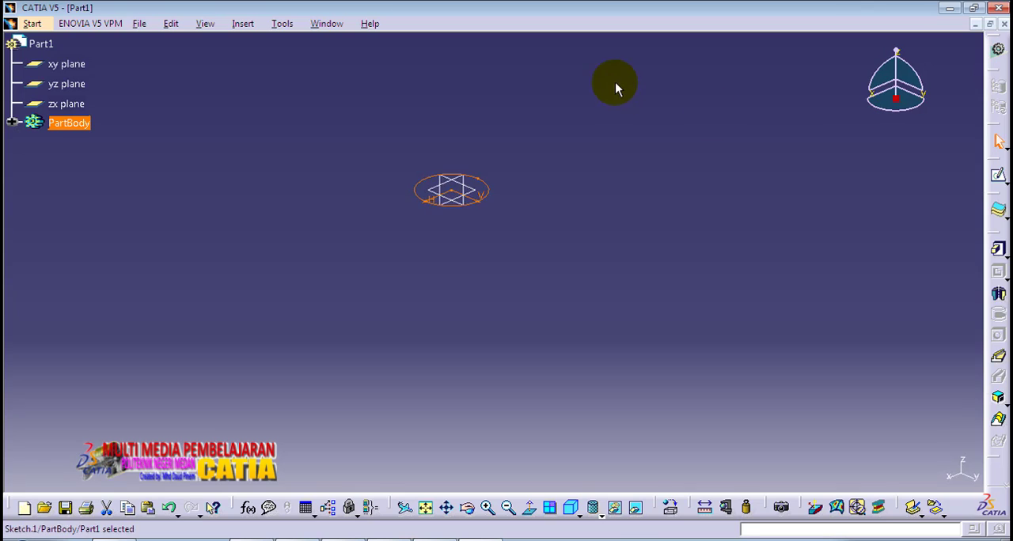
Step: Extrude the circle sketch into a cylinder with a 250 mm long pad
{"action": "middle_click_drag", "start_coordinate": [615, 83], "coordinate": [661, 342]}
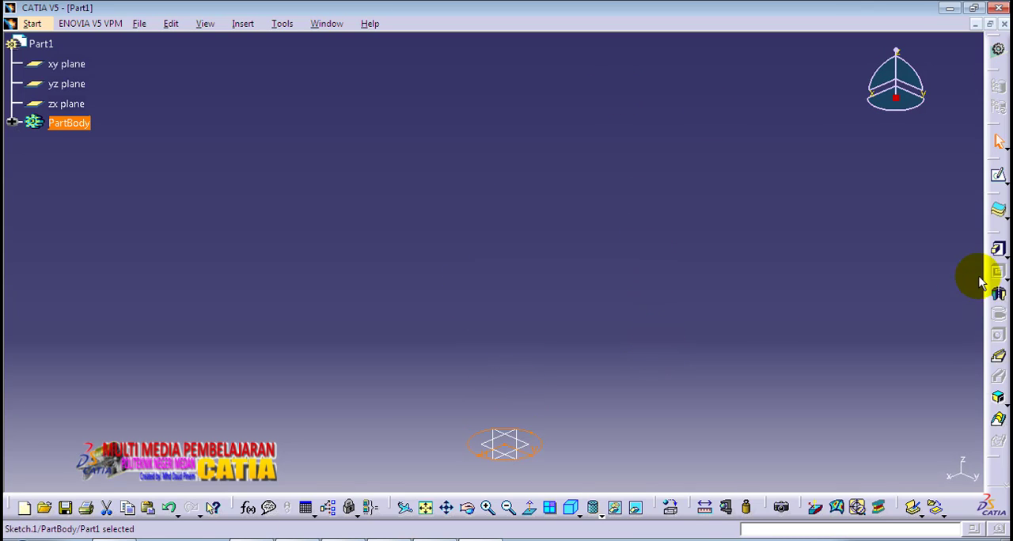
{"action": "left_click", "coordinate": [998, 249]}
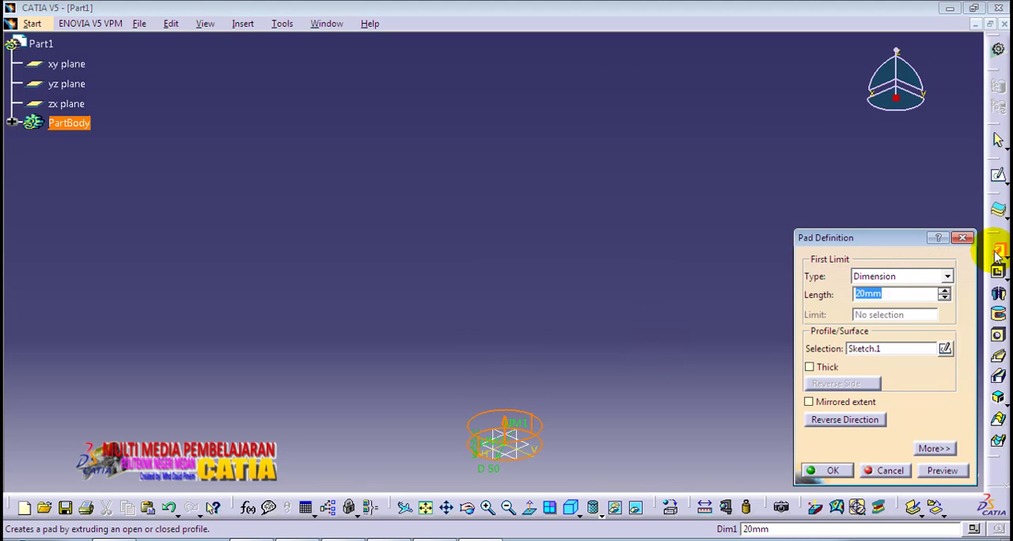
{"action": "type", "text": "2"}
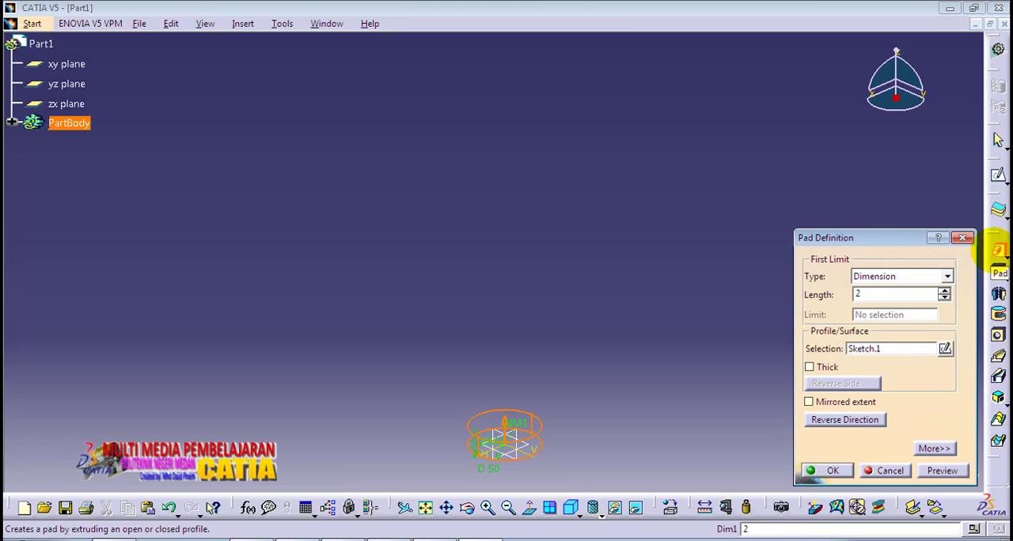
{"action": "type", "text": "50"}
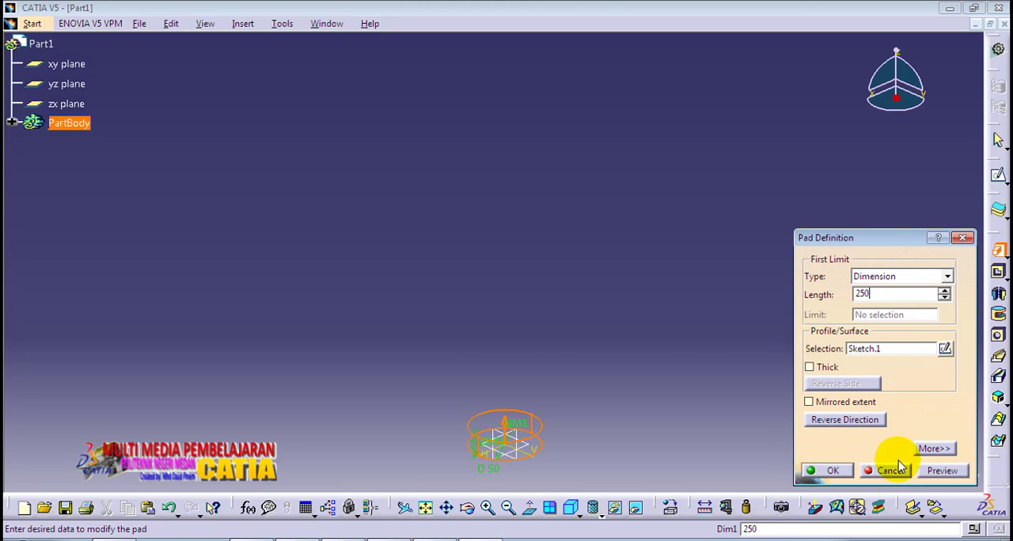
{"action": "left_click", "coordinate": [937, 471]}
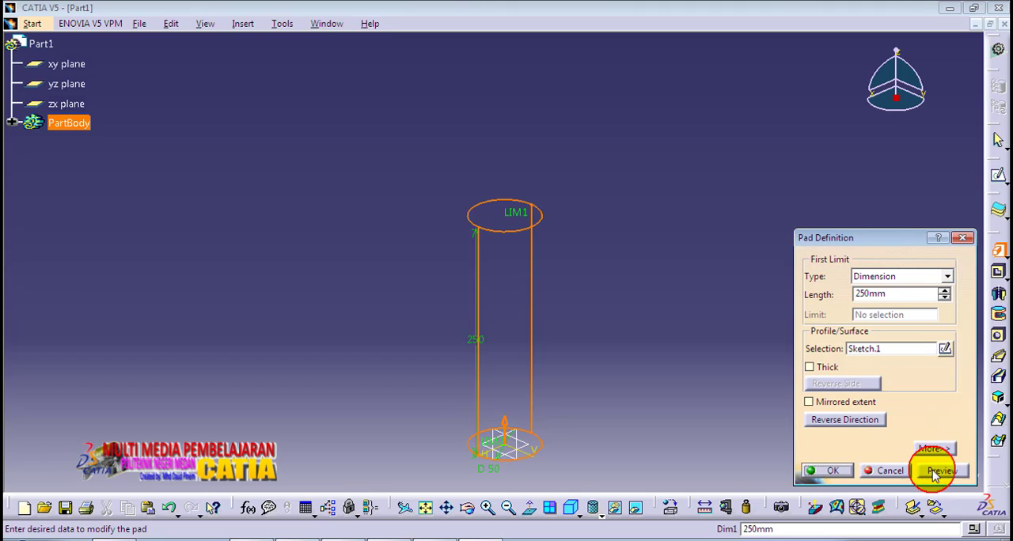
{"action": "left_click", "coordinate": [830, 471]}
Step: Apply the Steel material from the catalog's metals to the cylinder's part body
{"action": "left_click", "coordinate": [682, 415]}
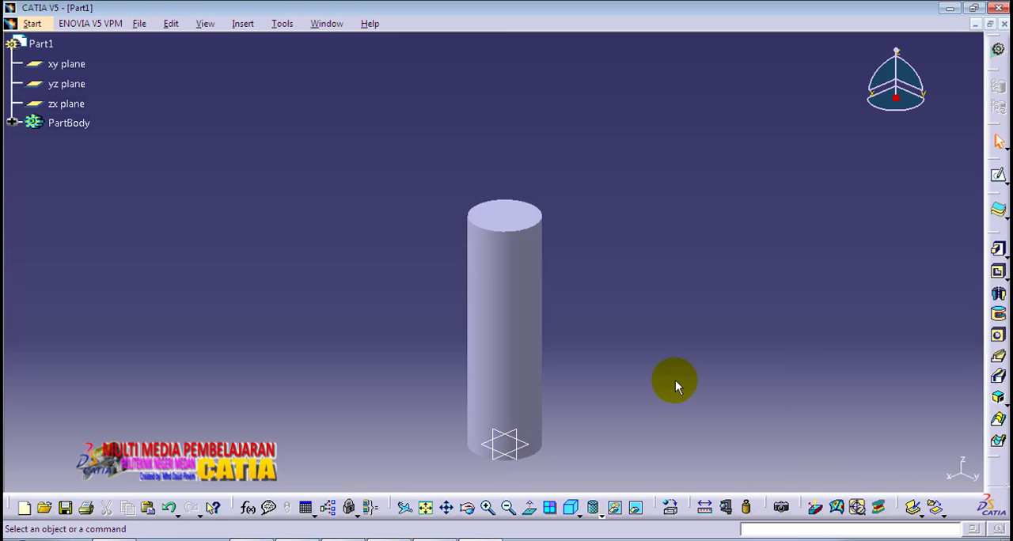
{"action": "middle_click_drag", "start_coordinate": [674, 356], "coordinate": [626, 254]}
{"action": "left_click", "coordinate": [638, 292]}
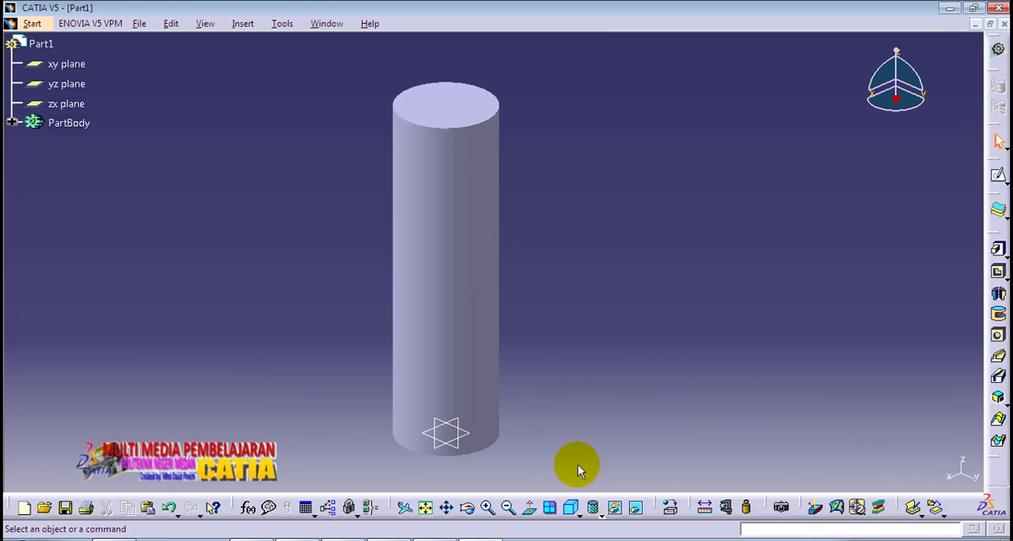
{"action": "left_click", "coordinate": [572, 508]}
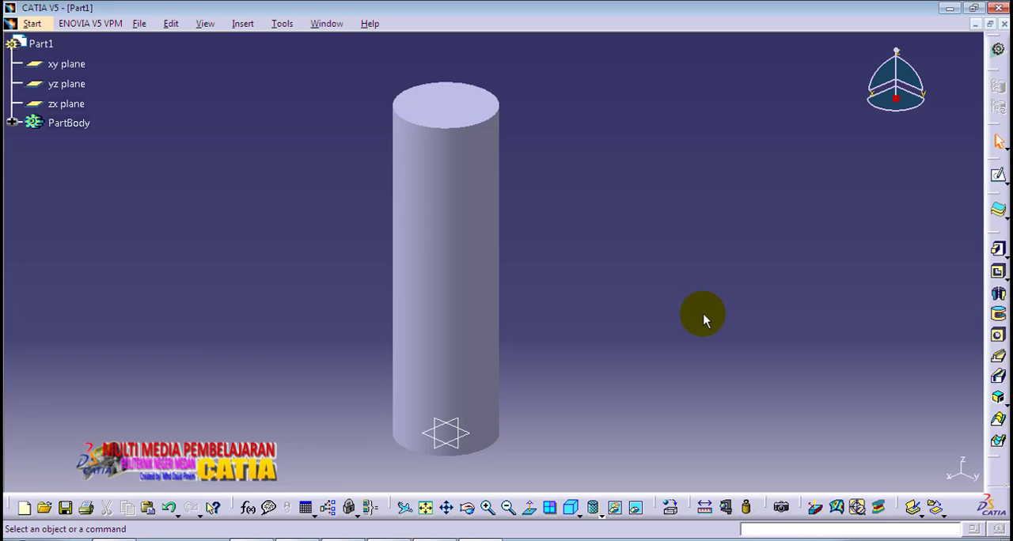
{"action": "left_click", "coordinate": [673, 508]}
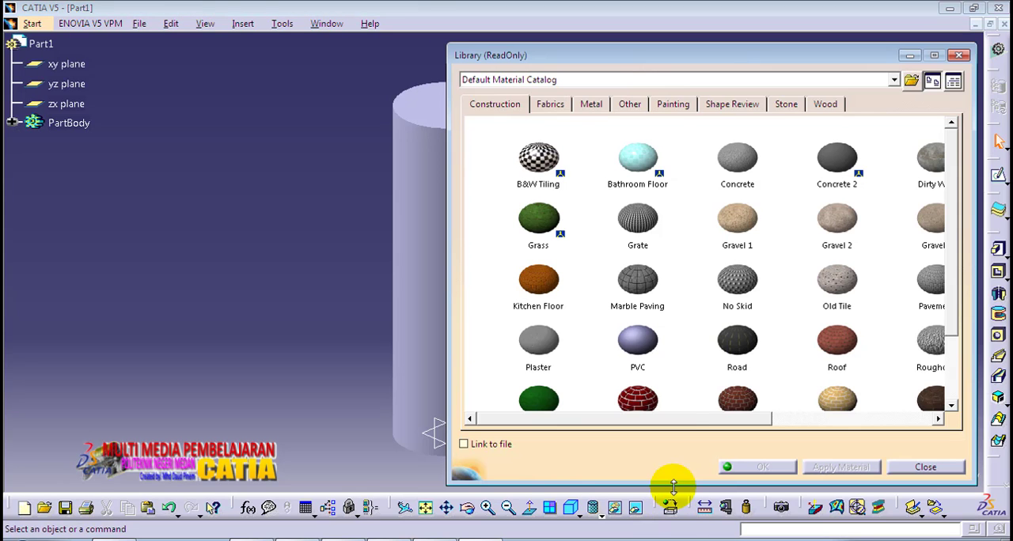
{"action": "left_click", "coordinate": [589, 103]}
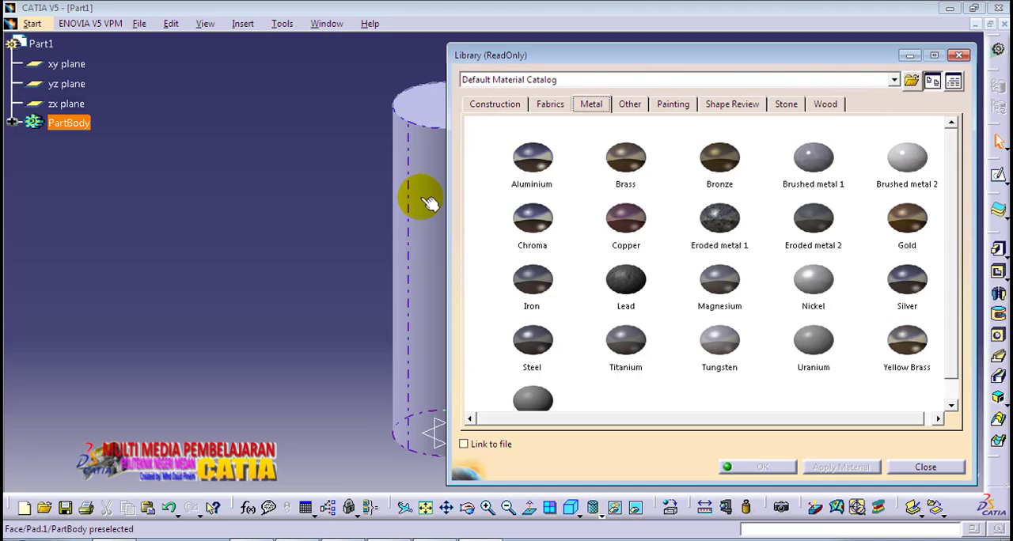
{"action": "left_click", "coordinate": [532, 342]}
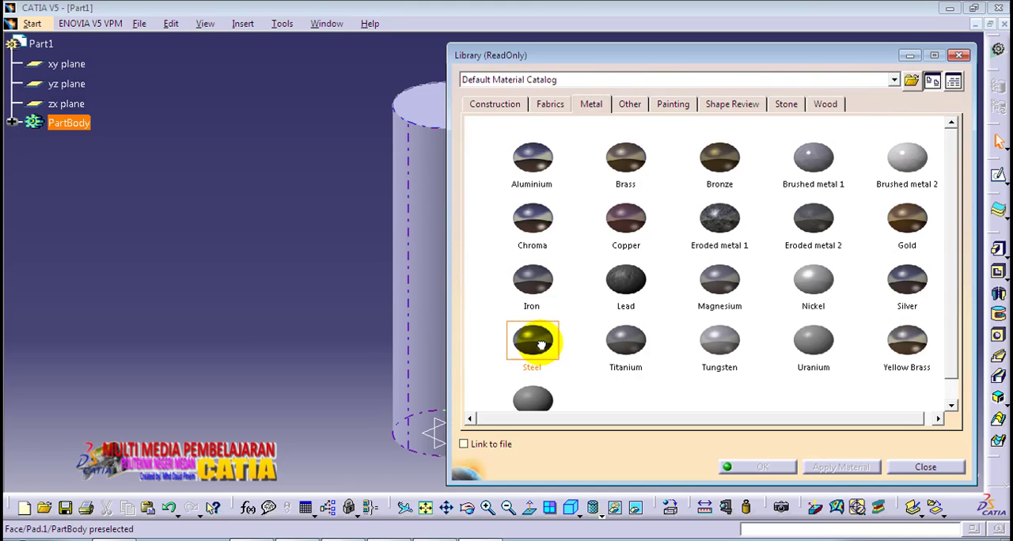
{"action": "left_click_drag", "start_coordinate": [546, 345], "coordinate": [421, 295]}
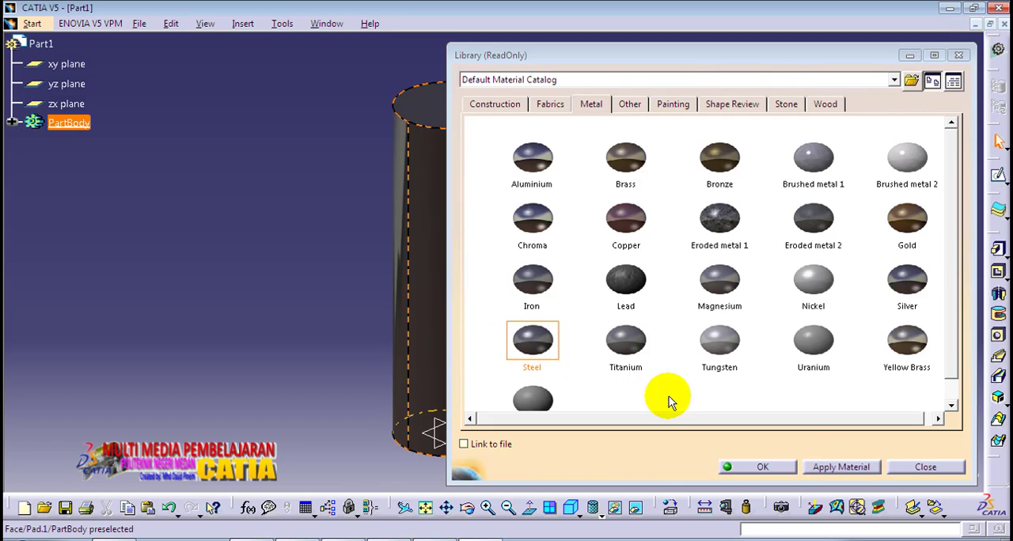
{"action": "left_click", "coordinate": [843, 467]}
{"action": "left_click", "coordinate": [762, 466]}
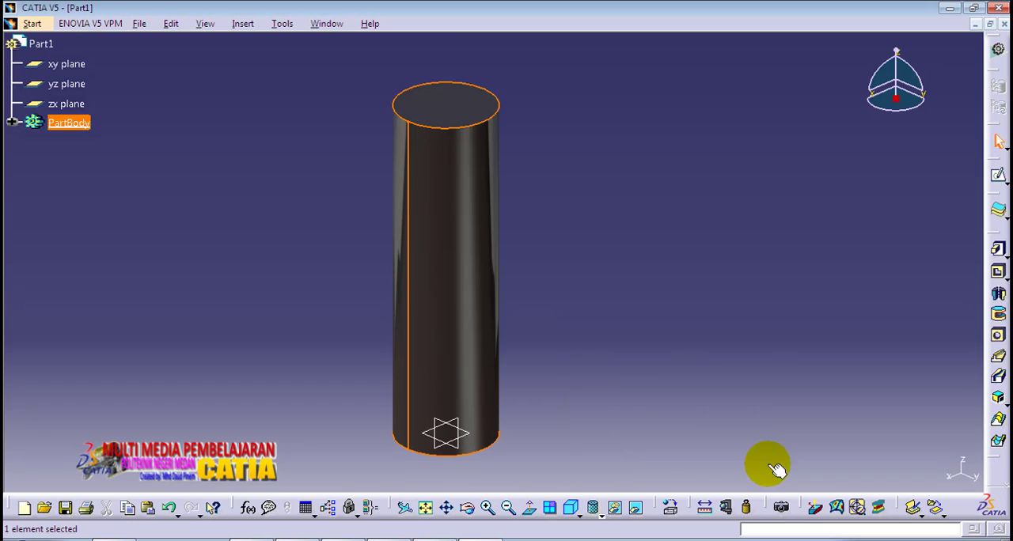
Step: Switch to the Generative Structural Analysis workbench and create a Static Analysis case for the part
{"action": "middle_click_drag", "start_coordinate": [366, 200], "coordinate": [402, 198]}
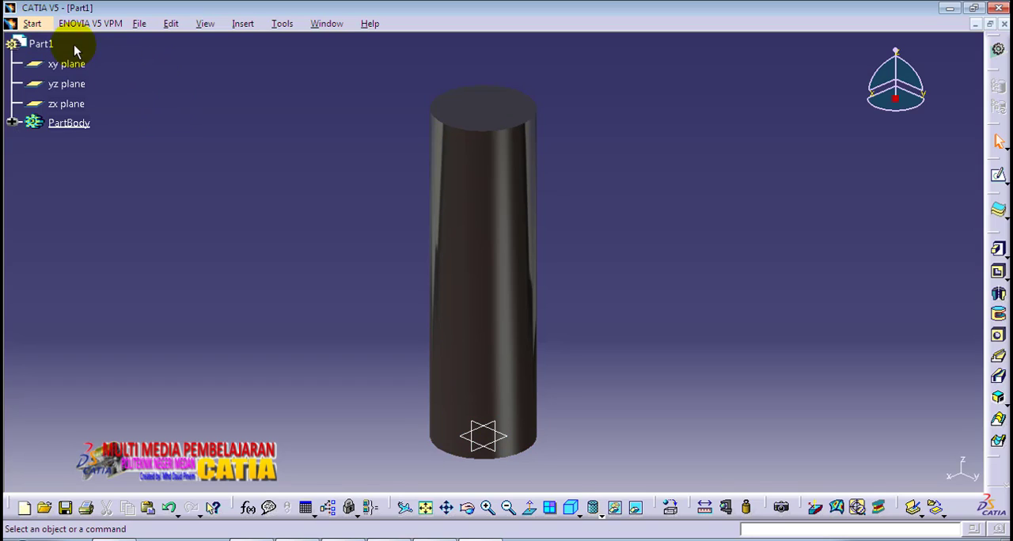
{"action": "left_click", "coordinate": [32, 23]}
{"action": "mouse_move", "coordinate": [70, 101]}
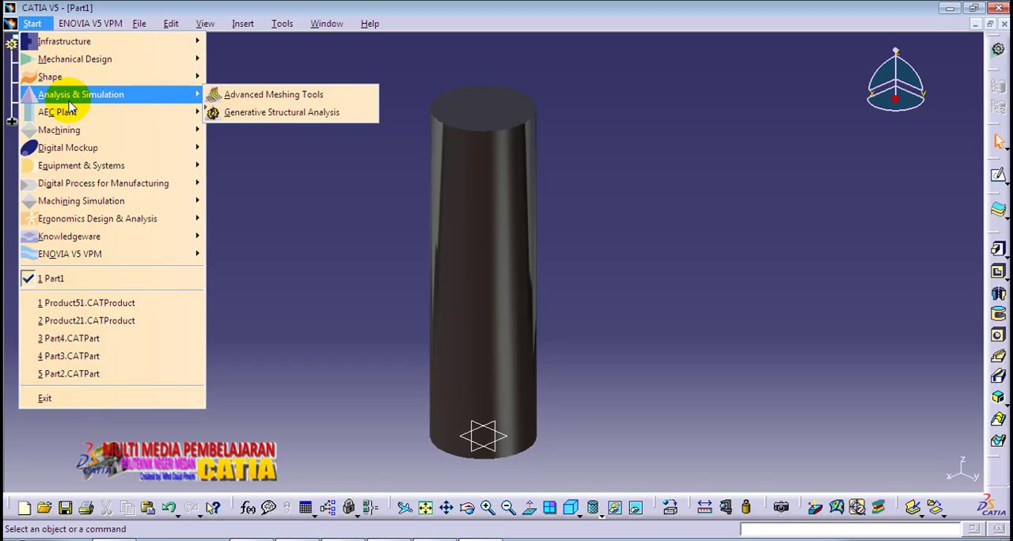
{"action": "left_click", "coordinate": [238, 114]}
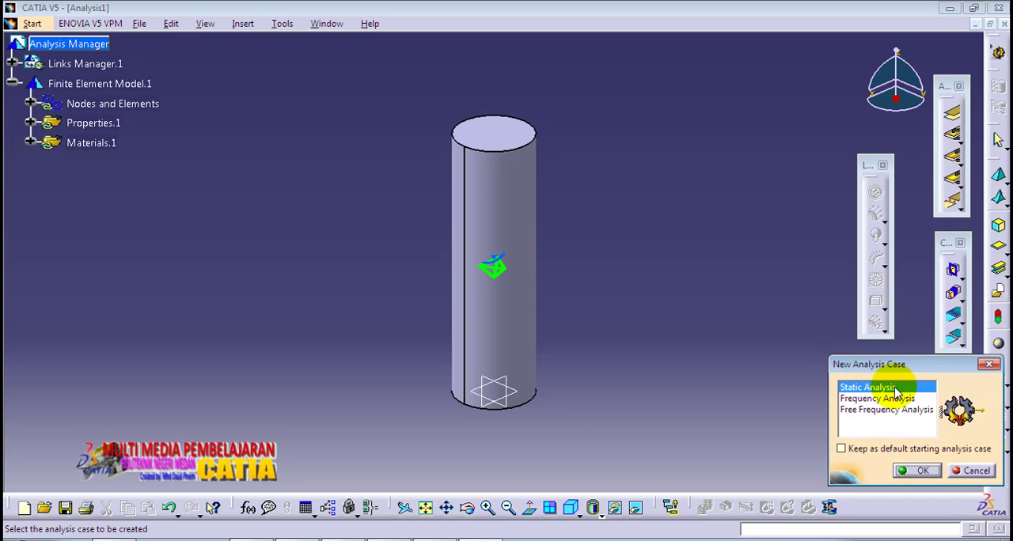
{"action": "left_click", "coordinate": [918, 471]}
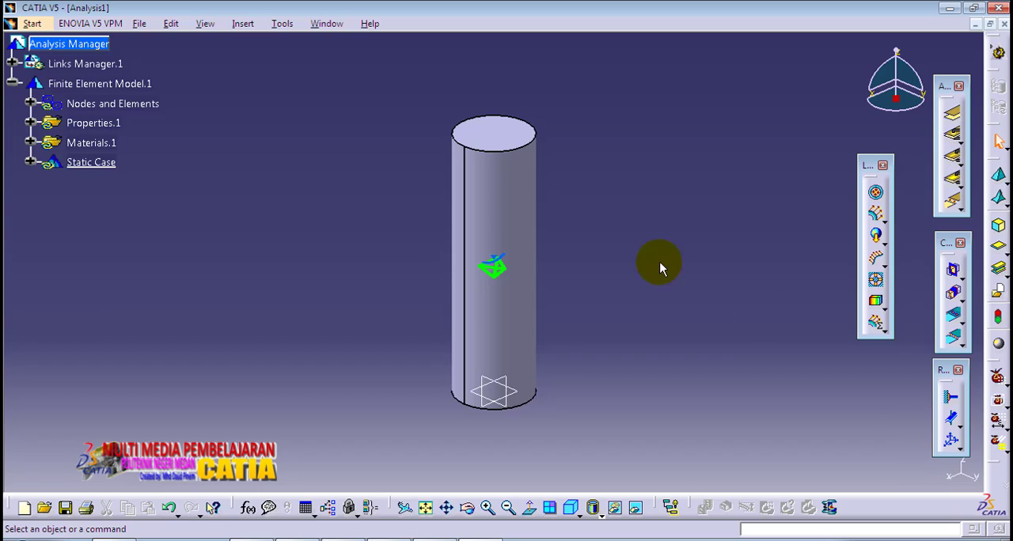
Step: Clamp the cylinder's circular end face lying on the xy plane
{"action": "middle_click_drag", "start_coordinate": [604, 231], "coordinate": [518, 215]}
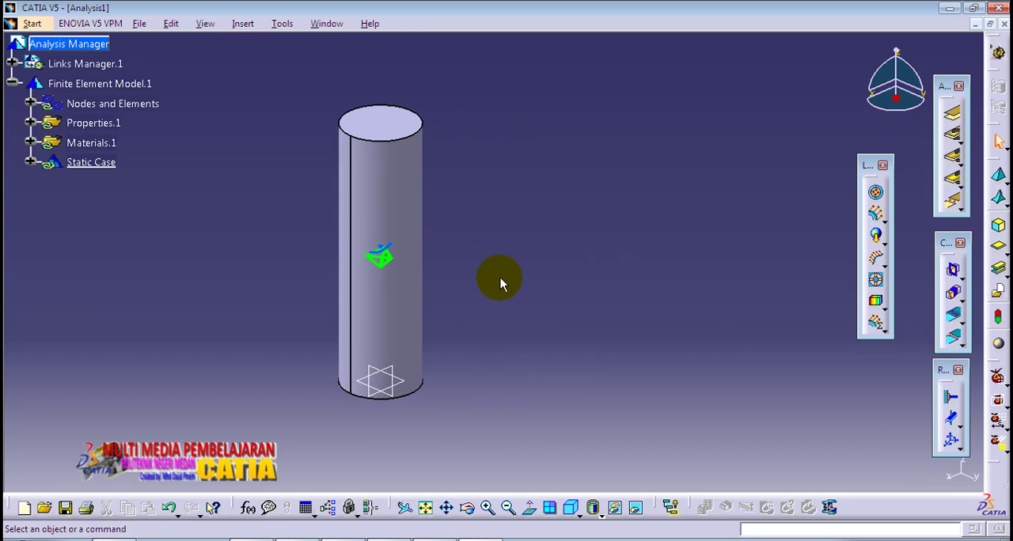
{"action": "middle_click_drag", "start_coordinate": [444, 390], "coordinate": [445, 102]}
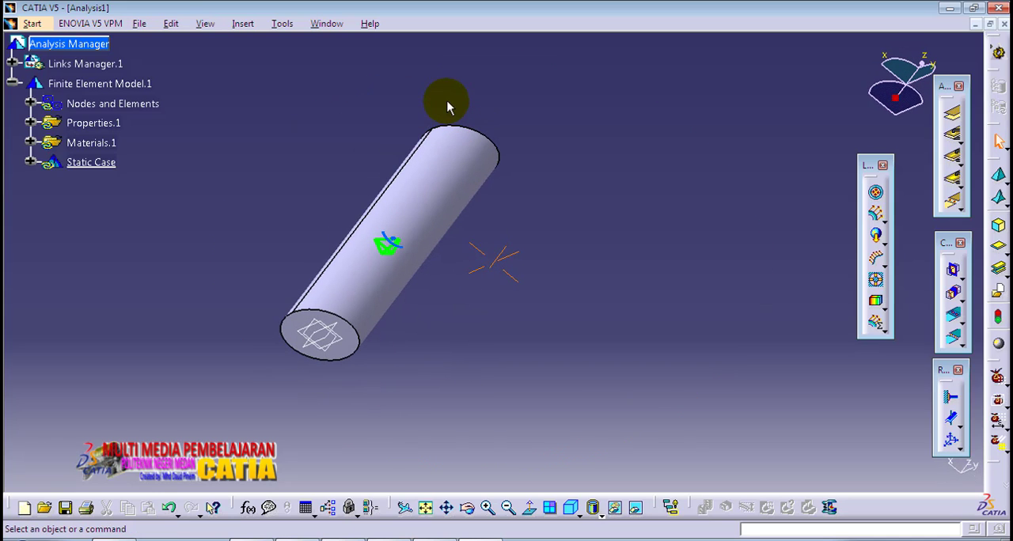
{"action": "left_click", "coordinate": [306, 330]}
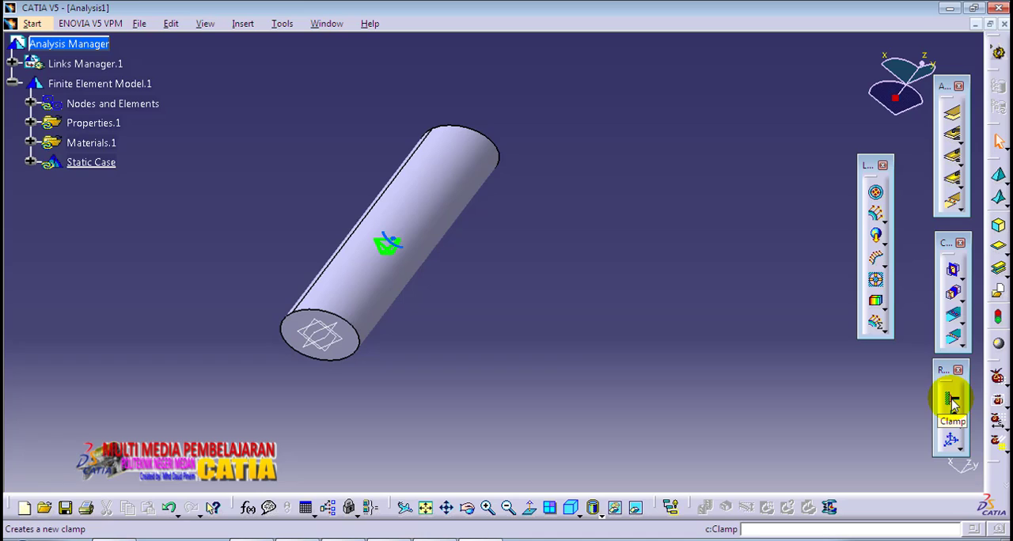
{"action": "left_click", "coordinate": [951, 400]}
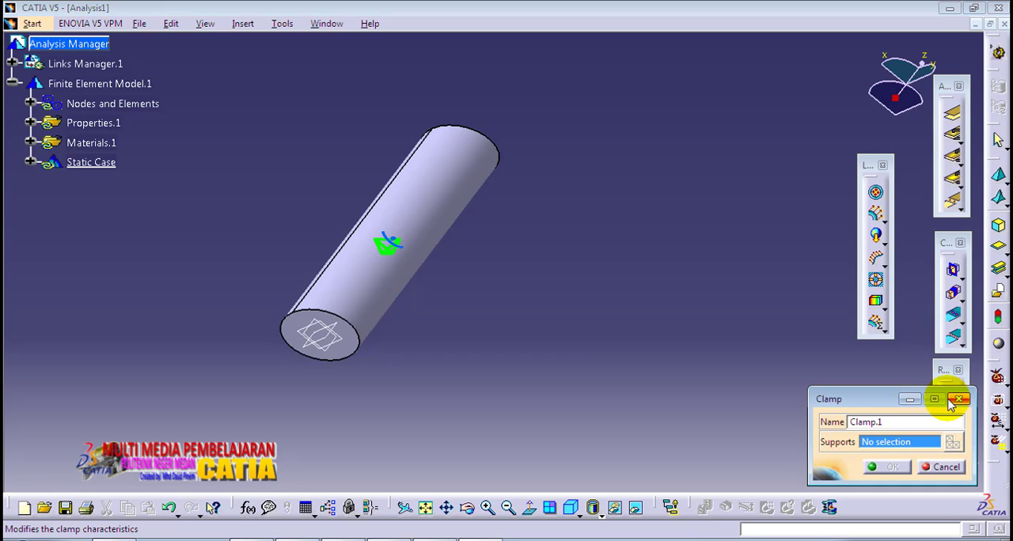
{"action": "left_click", "coordinate": [303, 331]}
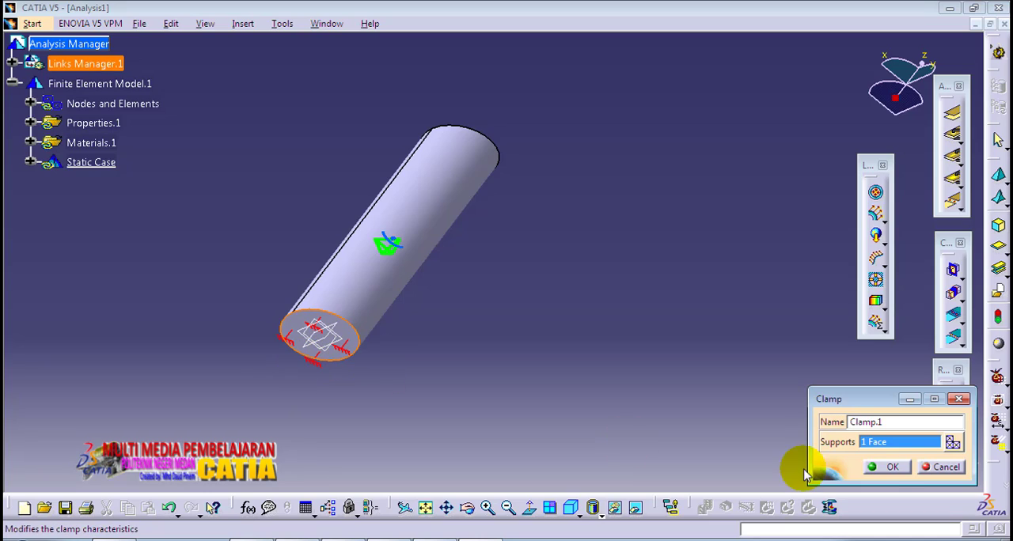
{"action": "left_click", "coordinate": [893, 468]}
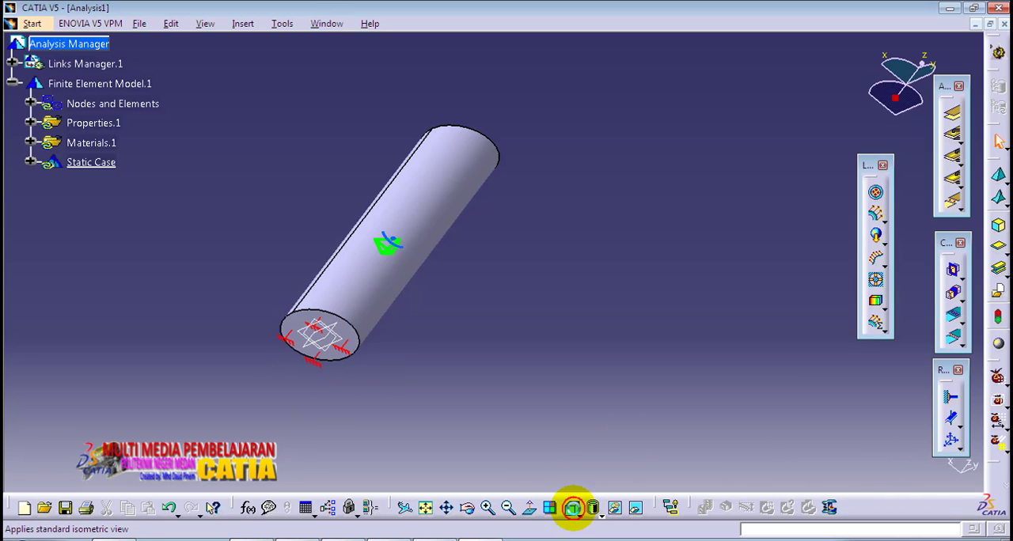
Step: Start a Surface Force Density load on the cylinder's free circular end face, opposite the clamp
{"action": "left_click", "coordinate": [572, 508]}
{"action": "middle_click_drag", "start_coordinate": [561, 180], "coordinate": [587, 209]}
{"action": "middle_click_drag", "start_coordinate": [582, 266], "coordinate": [591, 255]}
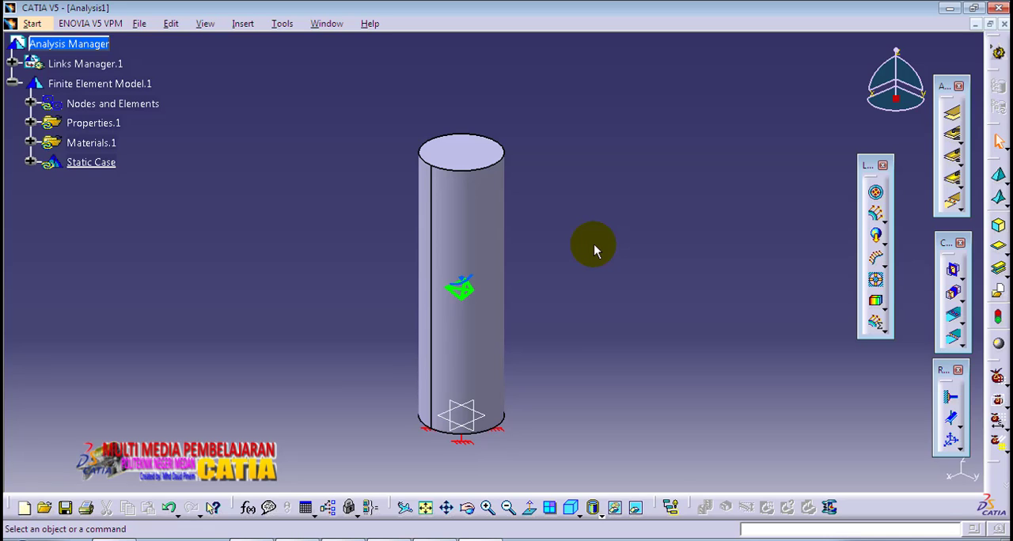
{"action": "left_click", "coordinate": [886, 225]}
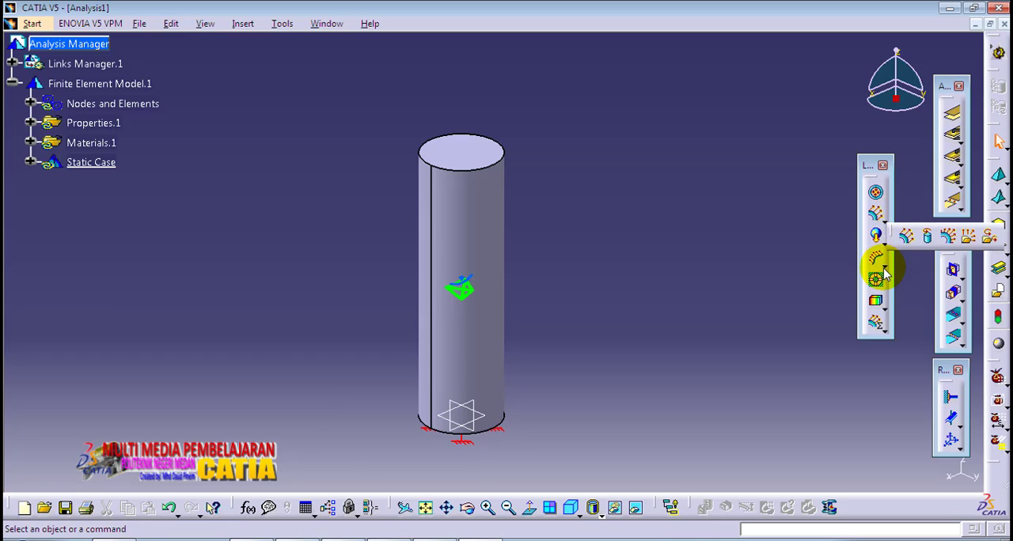
{"action": "left_click", "coordinate": [881, 263]}
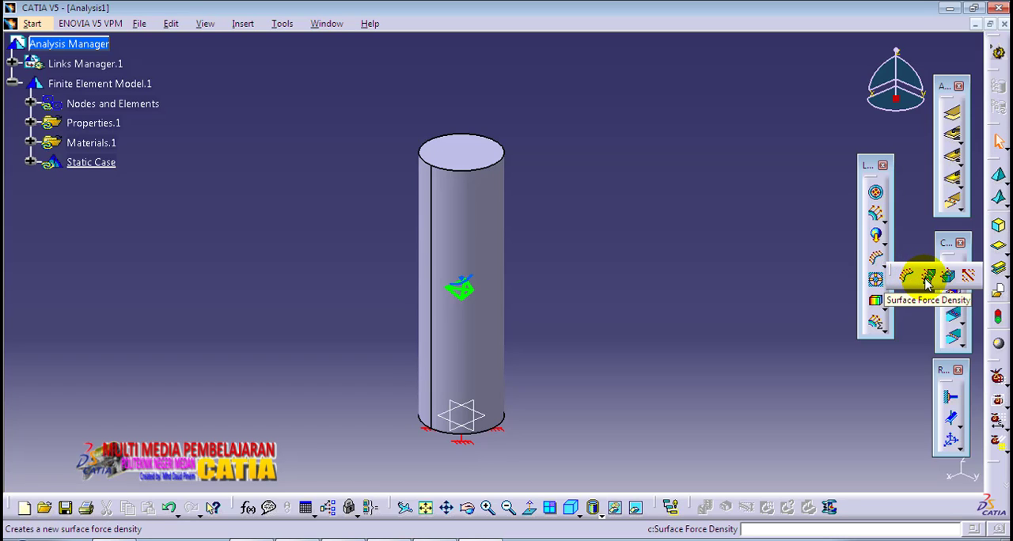
{"action": "left_click", "coordinate": [927, 280]}
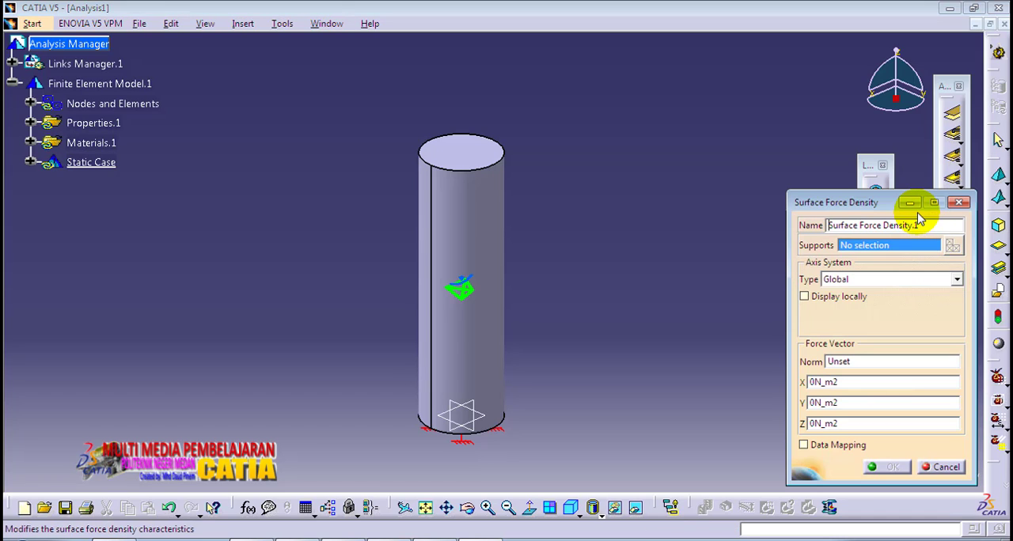
{"action": "left_click", "coordinate": [478, 156]}
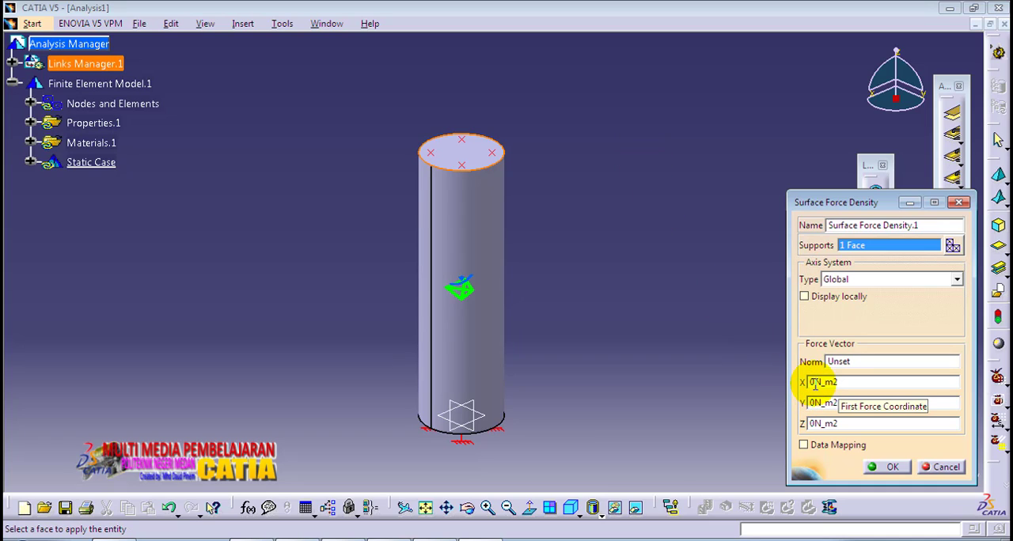
Step: Set the load's Z force component to -100 N_m2 in the global axis system and apply it
{"action": "left_click", "coordinate": [812, 423]}
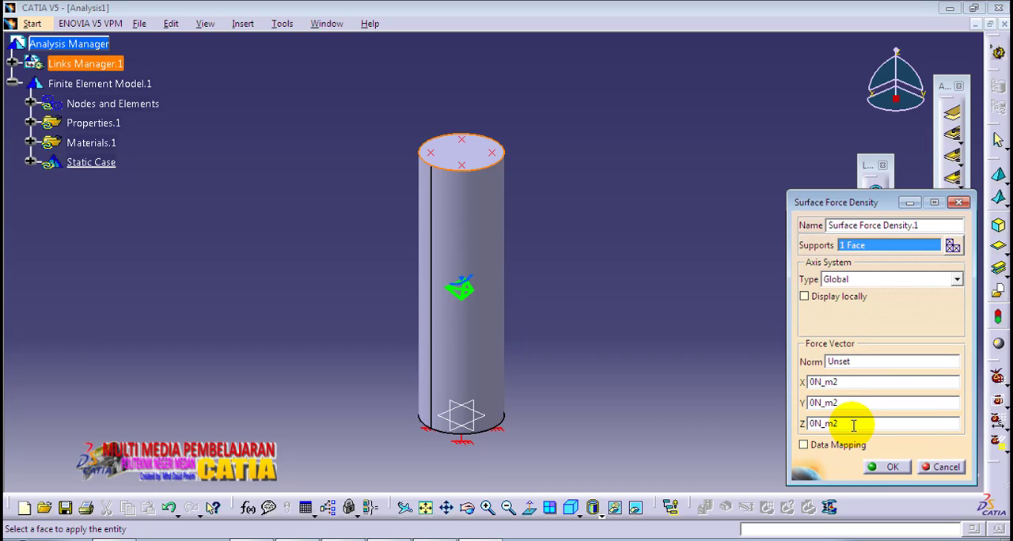
{"action": "type", "text": "-"}
{"action": "type", "text": "10"}
{"action": "left_click", "coordinate": [892, 470]}
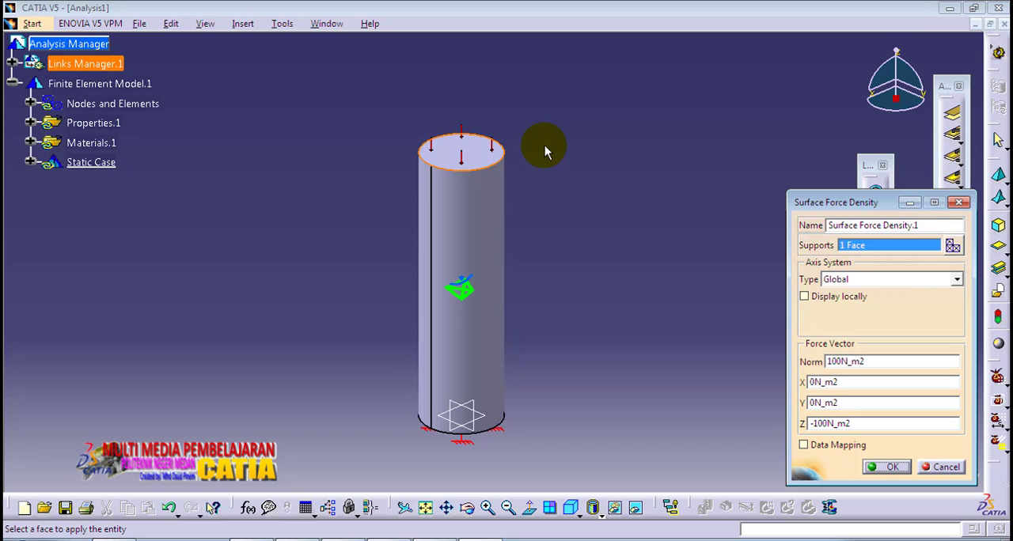
{"action": "left_click", "coordinate": [892, 469]}
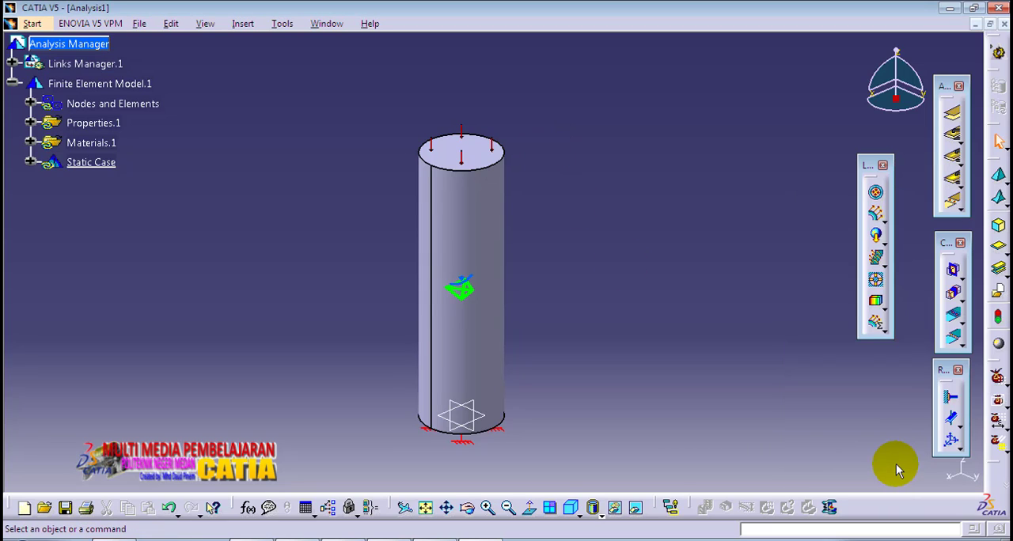
Step: Compute the static case with the All option and continue past the resources estimation
{"action": "middle_click_drag", "start_coordinate": [585, 286], "coordinate": [559, 258]}
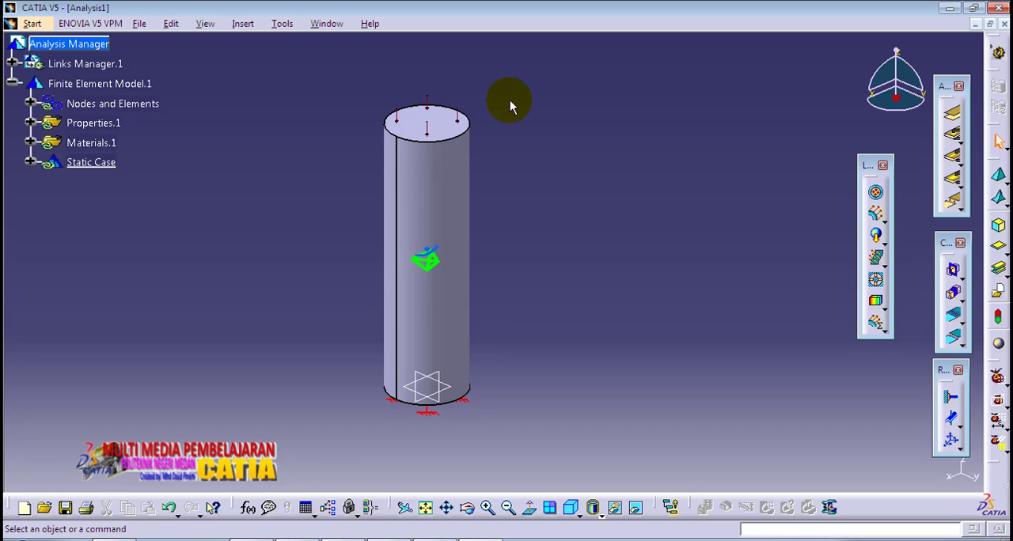
{"action": "mouse_move", "coordinate": [511, 219]}
{"action": "middle_mouse_down"}
{"action": "mouse_move", "coordinate": [615, 220]}
{"action": "mouse_move", "coordinate": [491, 209]}
{"action": "middle_mouse_up"}
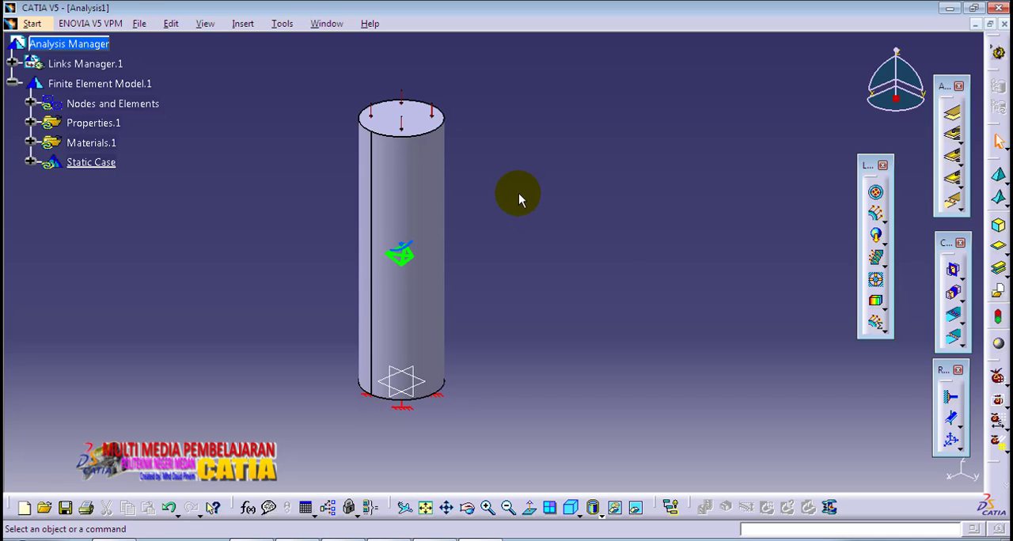
{"action": "left_click_drag", "start_coordinate": [994, 477], "coordinate": [871, 365]}
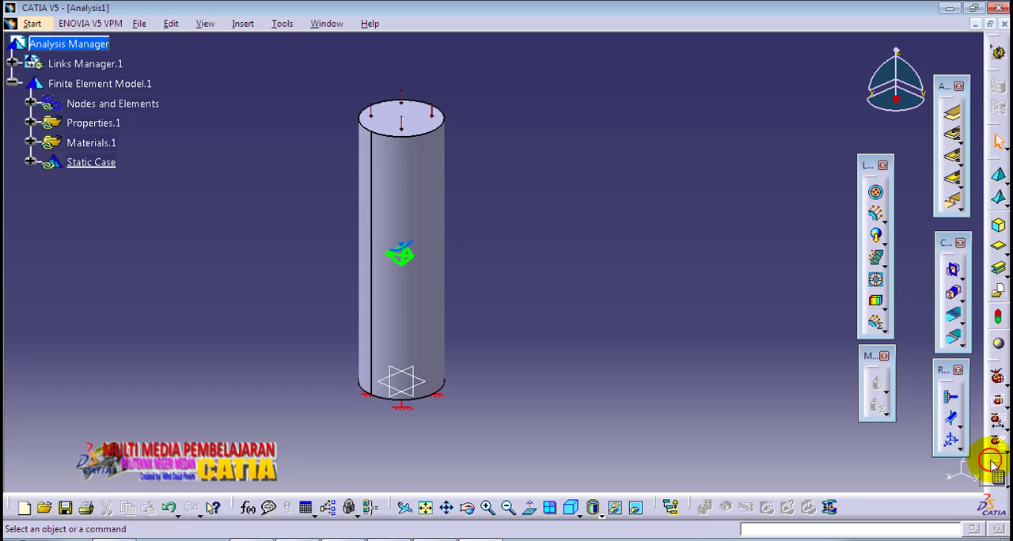
{"action": "left_click_drag", "start_coordinate": [993, 467], "coordinate": [831, 237]}
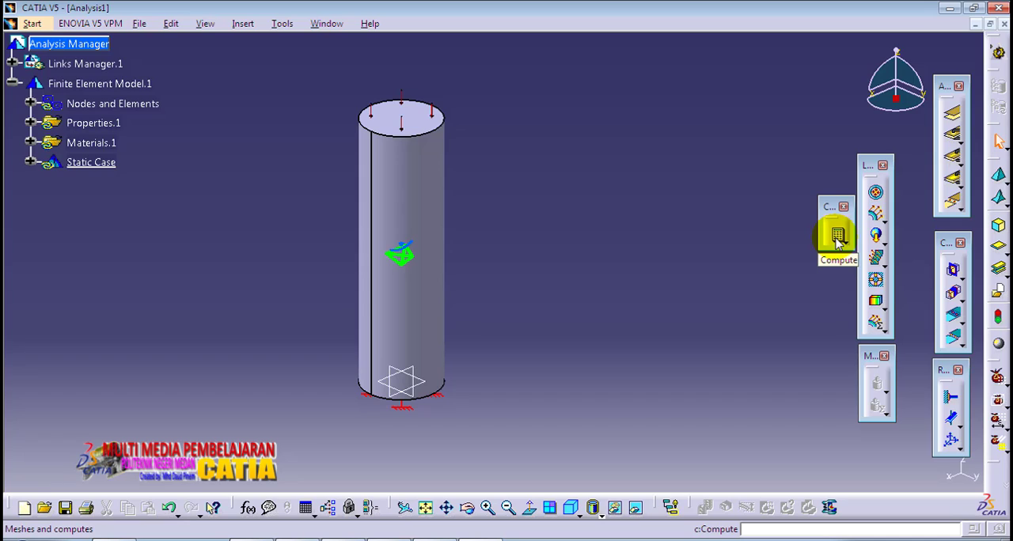
{"action": "left_click", "coordinate": [837, 236]}
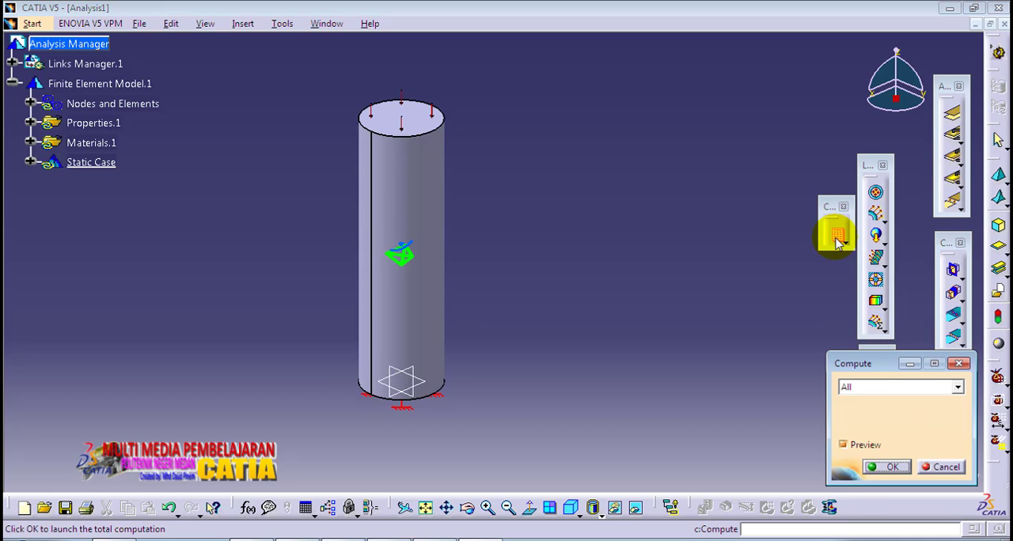
{"action": "left_click", "coordinate": [887, 468]}
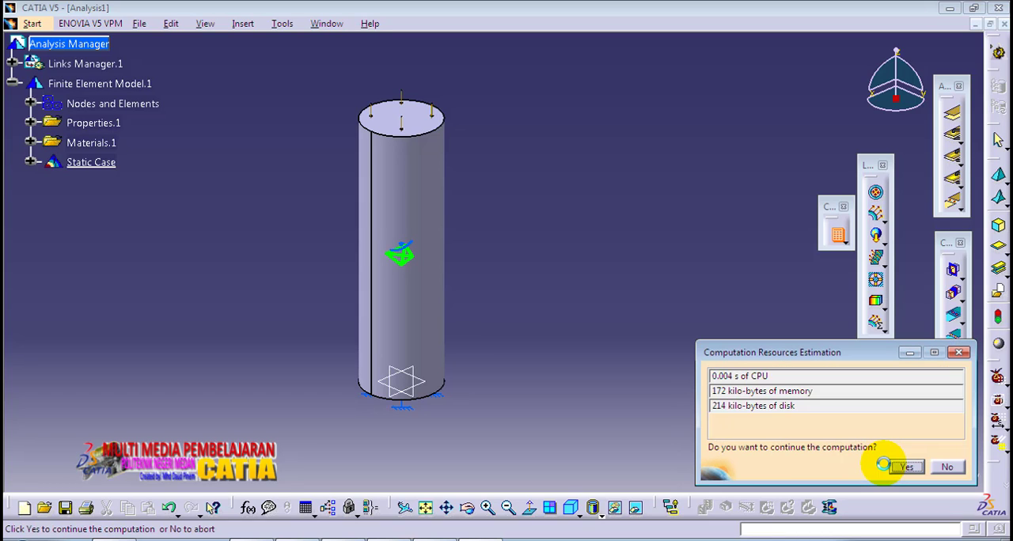
{"action": "left_click", "coordinate": [907, 469]}
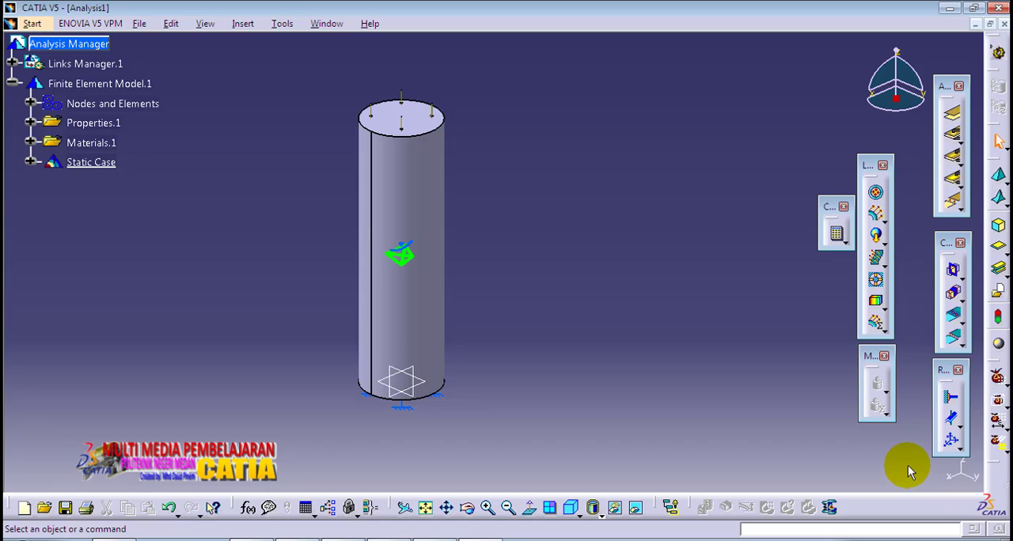
Step: Generate the Von Mises Stress image for the solved cylinder
{"action": "middle_click_drag", "start_coordinate": [494, 287], "coordinate": [549, 292]}
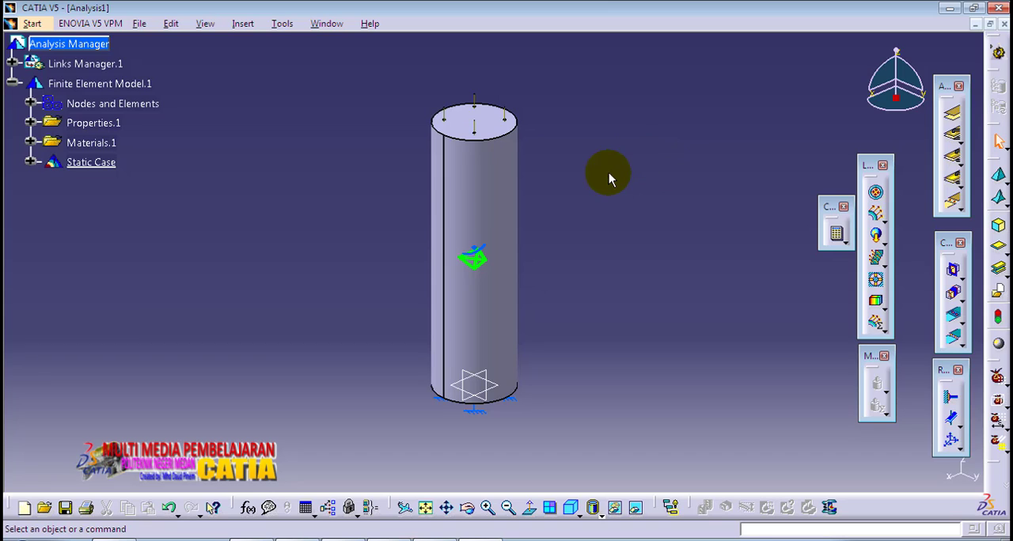
{"action": "middle_click_drag", "start_coordinate": [663, 267], "coordinate": [621, 259]}
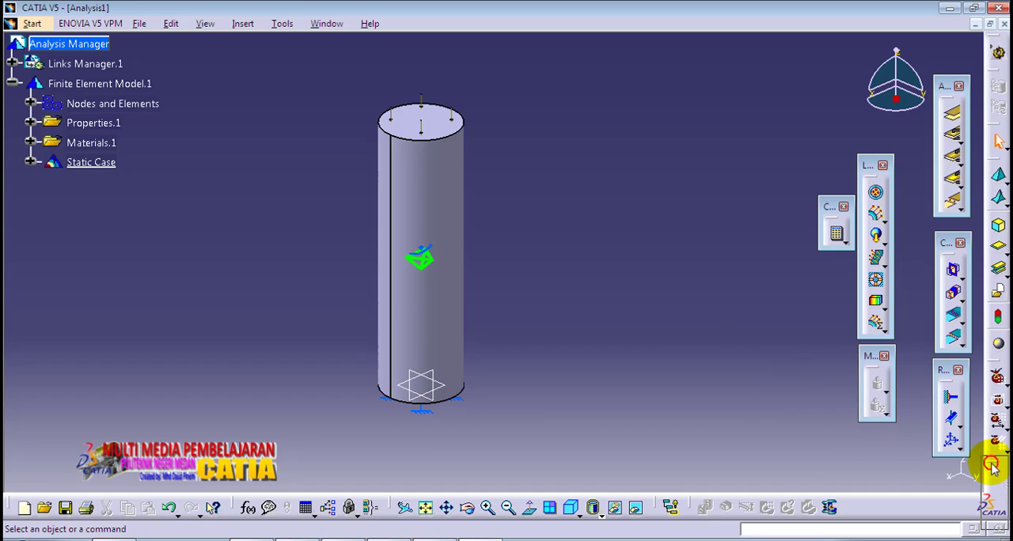
{"action": "left_click_drag", "start_coordinate": [988, 463], "coordinate": [830, 291]}
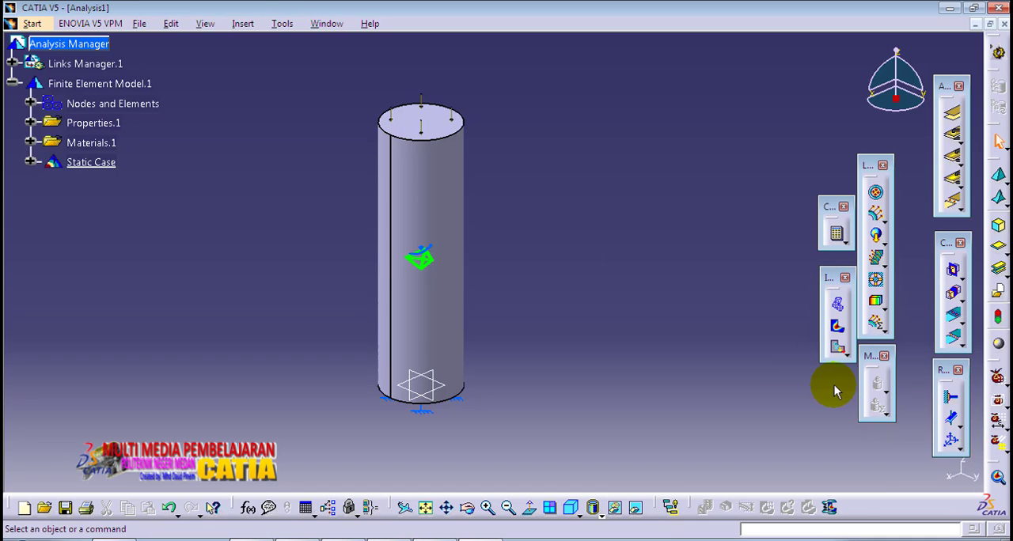
{"action": "left_click", "coordinate": [837, 328]}
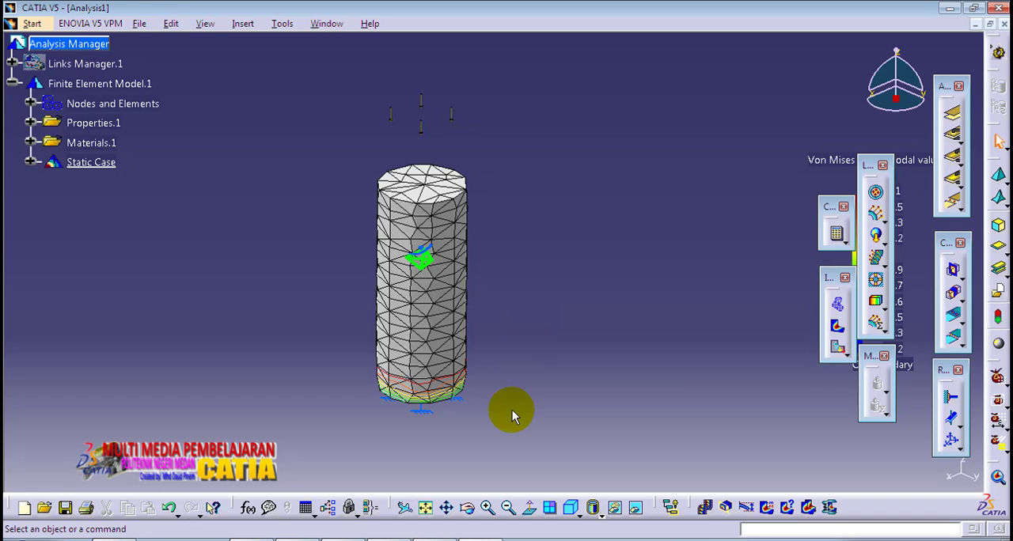
Step: Move the floating toolbars away from the Von Mises stress colour legend so its full scale is readable
{"action": "middle_click_drag", "start_coordinate": [512, 410], "coordinate": [538, 216], "text": "ctrl"}
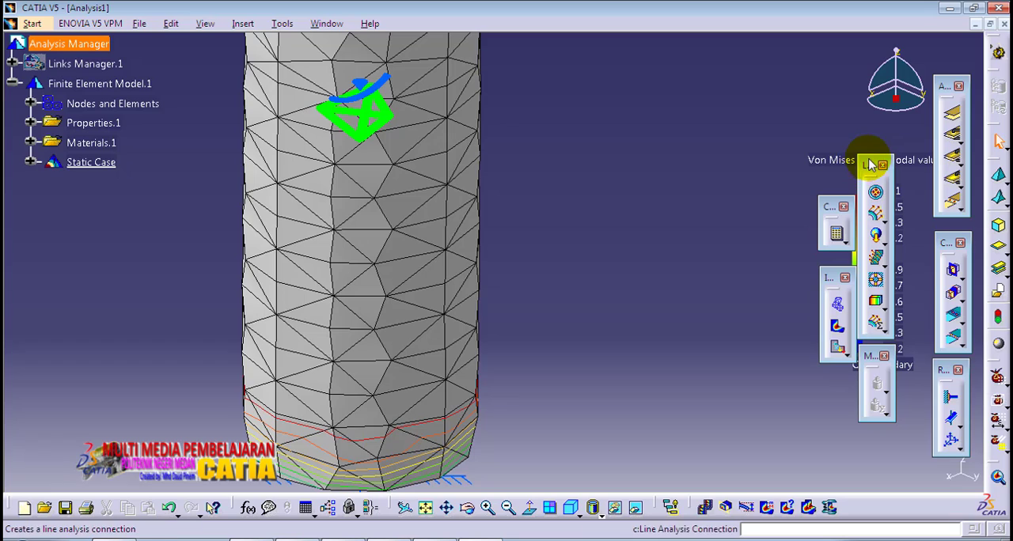
{"action": "left_click_drag", "start_coordinate": [870, 164], "coordinate": [783, 172]}
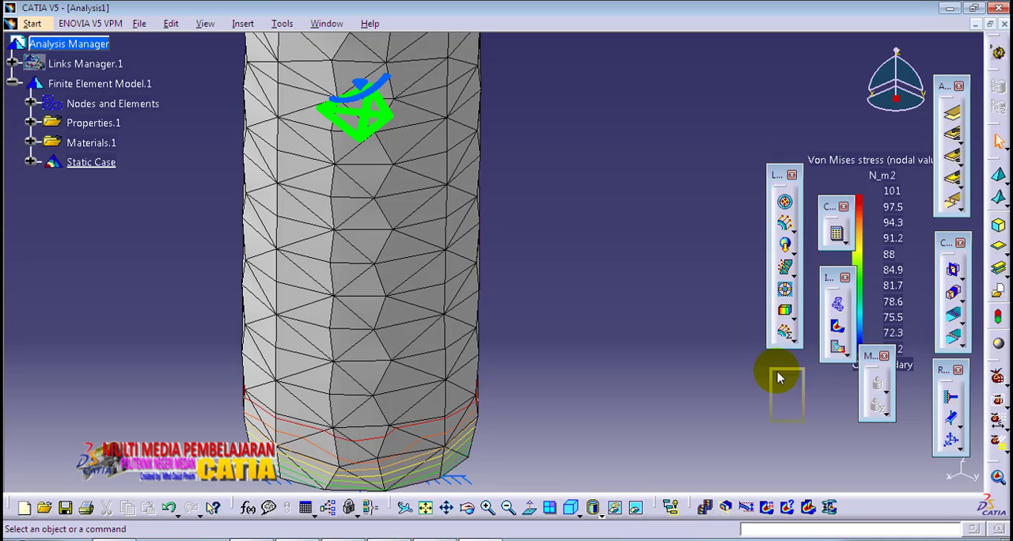
{"action": "left_click_drag", "start_coordinate": [778, 379], "coordinate": [778, 378]}
{"action": "left_click_drag", "start_coordinate": [835, 273], "coordinate": [722, 389]}
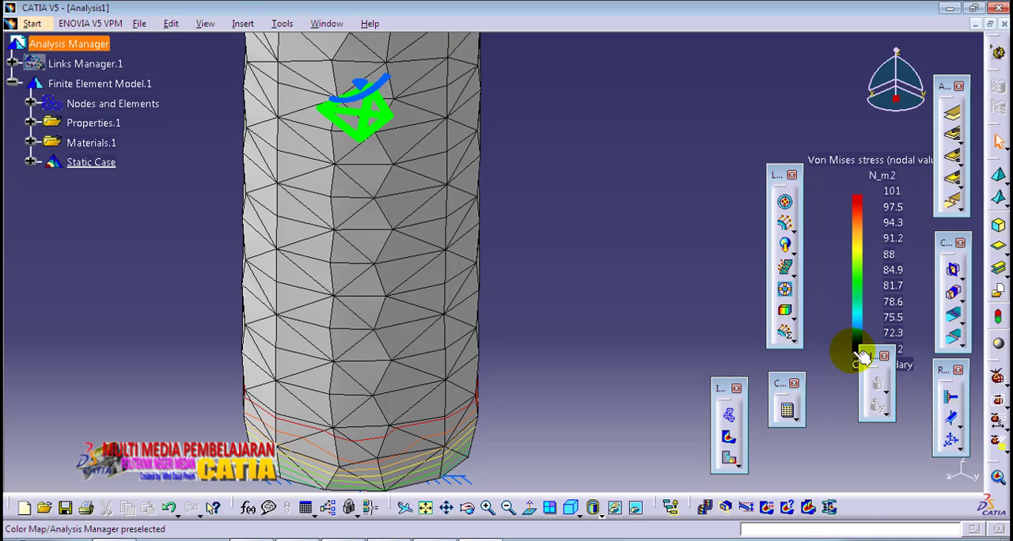
{"action": "left_click_drag", "start_coordinate": [862, 358], "coordinate": [822, 403]}
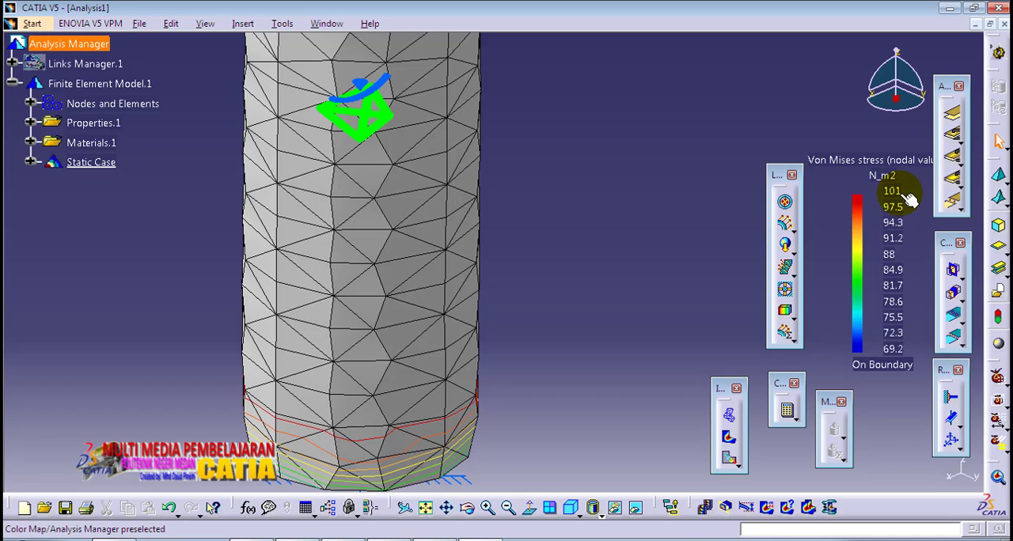
Step: Show the stress result in Shading with Material mode and inspect the nodal stress values at the cylinder's free end
{"action": "middle_click_drag", "start_coordinate": [502, 271], "coordinate": [507, 233]}
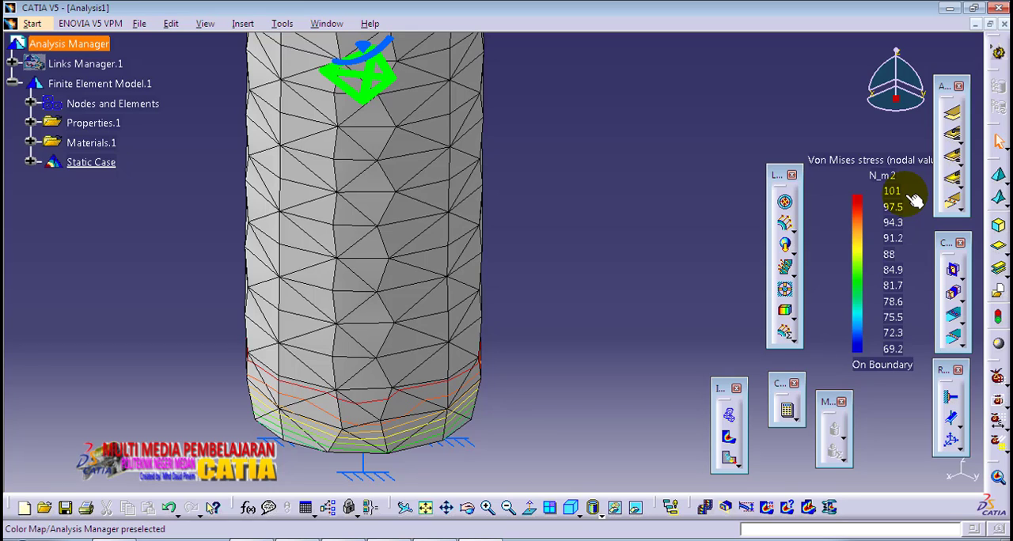
{"action": "mouse_move", "coordinate": [549, 198]}
{"action": "middle_mouse_down"}
{"action": "mouse_move", "coordinate": [567, 185]}
{"action": "mouse_move", "coordinate": [575, 230]}
{"action": "mouse_move", "coordinate": [581, 181]}
{"action": "mouse_move", "coordinate": [572, 260]}
{"action": "mouse_move", "coordinate": [567, 242]}
{"action": "mouse_move", "coordinate": [567, 252]}
{"action": "mouse_move", "coordinate": [588, 315]}
{"action": "middle_mouse_up"}
{"action": "left_click", "coordinate": [595, 507]}
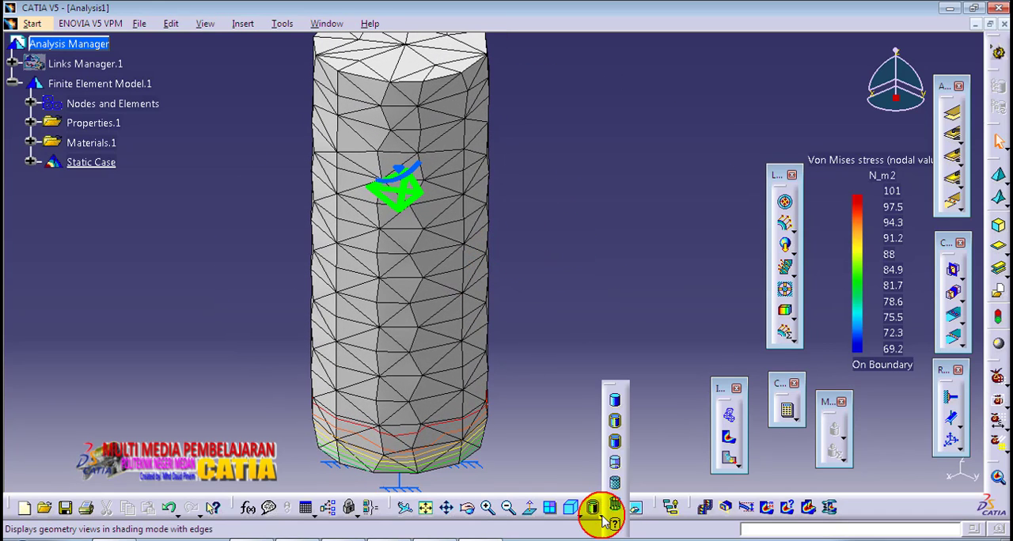
{"action": "left_click", "coordinate": [615, 421]}
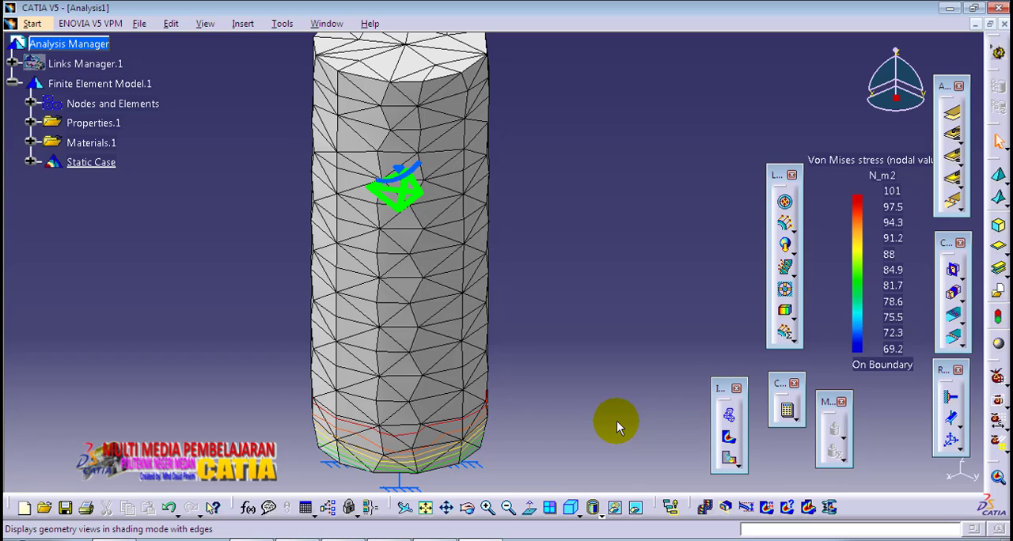
{"action": "left_click", "coordinate": [594, 507]}
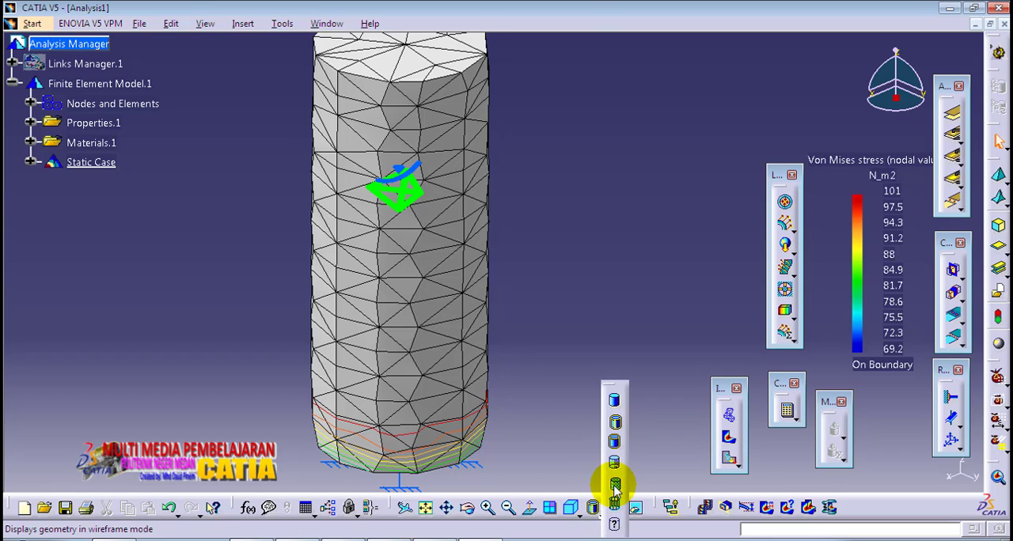
{"action": "left_click", "coordinate": [615, 487]}
{"action": "middle_click_drag", "start_coordinate": [532, 286], "coordinate": [506, 102]}
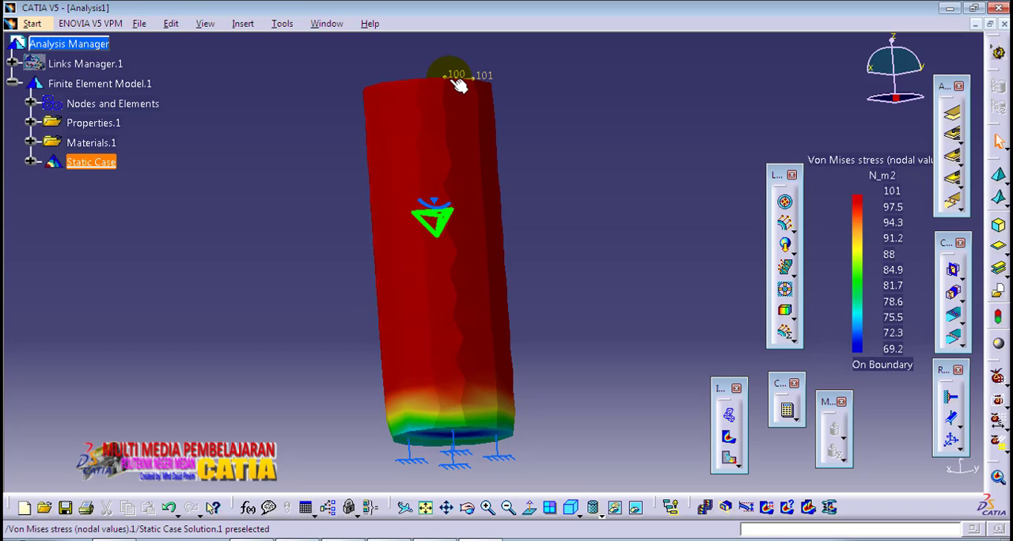
{"action": "left_click", "coordinate": [474, 80]}
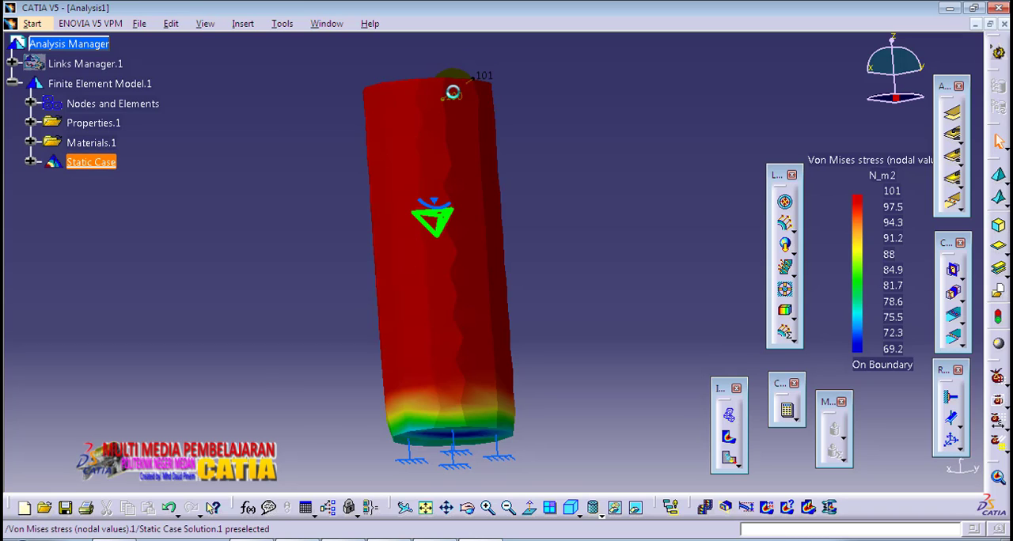
{"action": "middle_click_drag", "start_coordinate": [452, 90], "coordinate": [506, 198]}
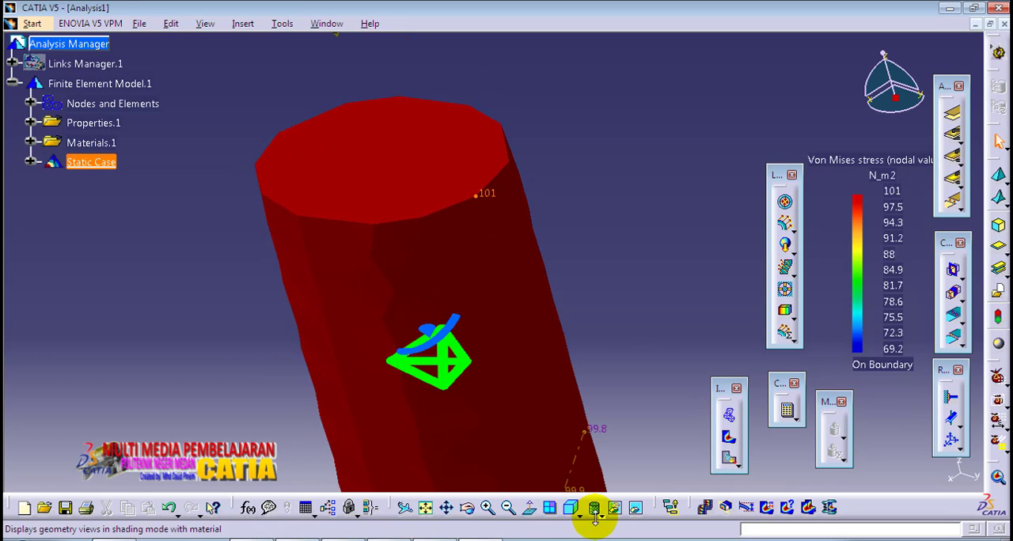
Step: Restore the Shading with Edges display and compare the node value at the free end's rim with the stress legend
{"action": "left_click", "coordinate": [600, 514]}
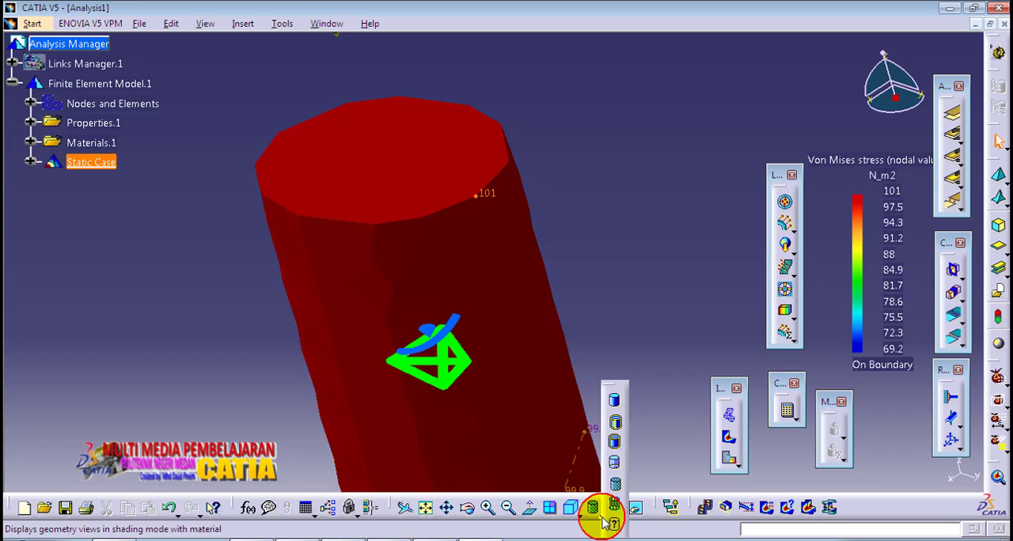
{"action": "left_click", "coordinate": [615, 424]}
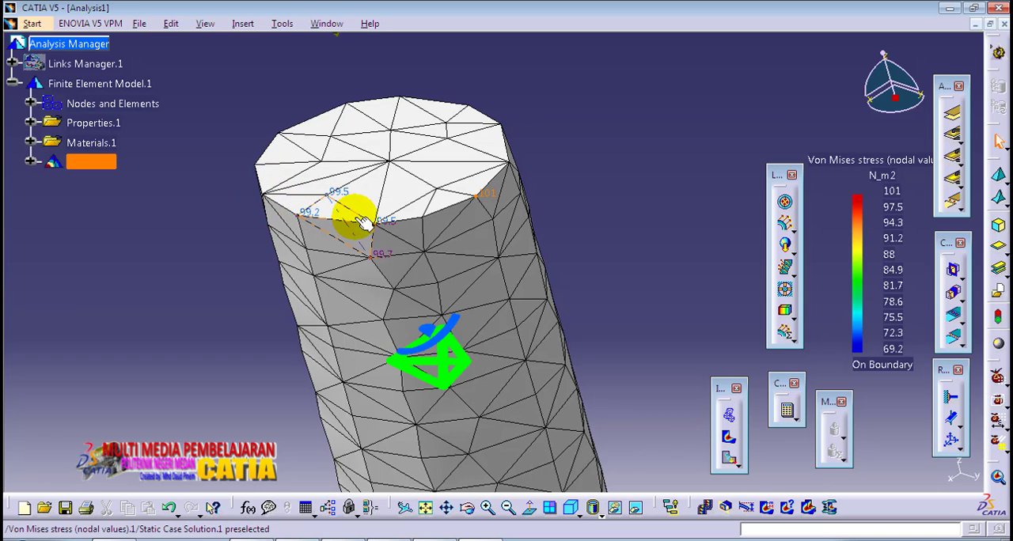
{"action": "left_click", "coordinate": [478, 197]}
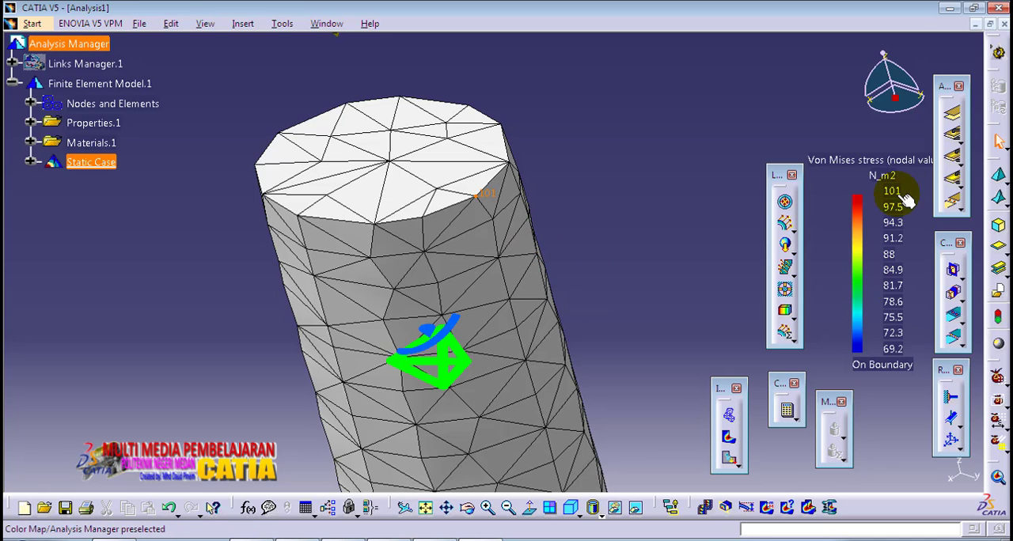
{"action": "middle_click_drag", "start_coordinate": [449, 391], "coordinate": [465, 320]}
{"action": "left_click", "coordinate": [453, 261]}
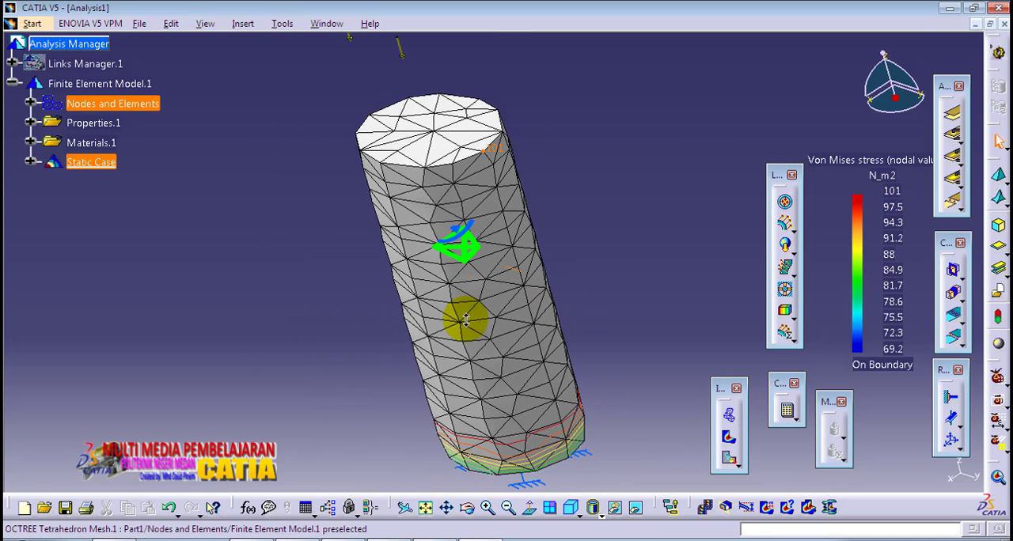
Step: Show the Von Mises stress result in Shading with Material mode with the whole cylinder and its clamped end in view
{"action": "left_click", "coordinate": [571, 507]}
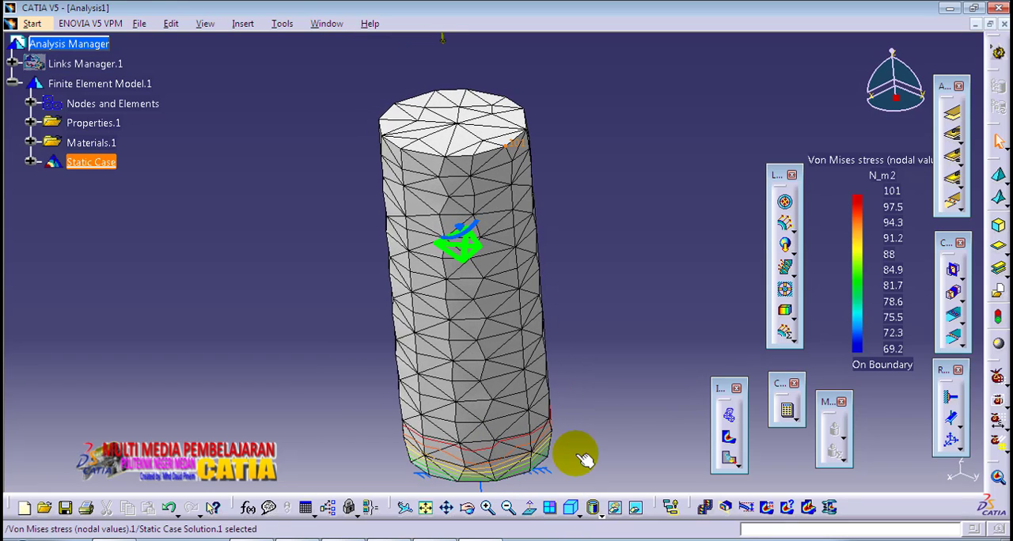
{"action": "mouse_move", "coordinate": [575, 431]}
{"action": "middle_mouse_down"}
{"action": "mouse_move", "coordinate": [567, 404]}
{"action": "mouse_move", "coordinate": [568, 414]}
{"action": "middle_mouse_up"}
{"action": "left_click", "coordinate": [568, 405]}
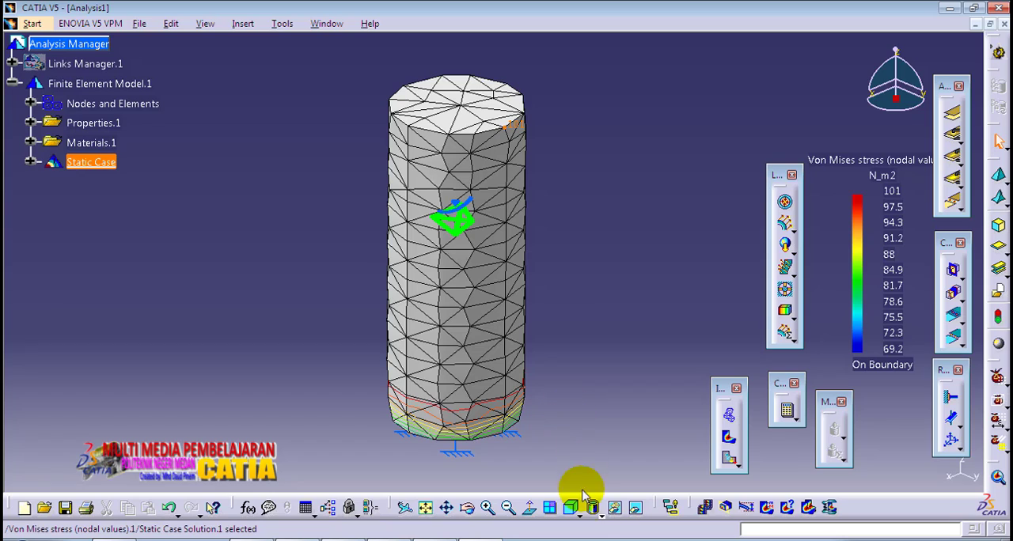
{"action": "left_click", "coordinate": [595, 510]}
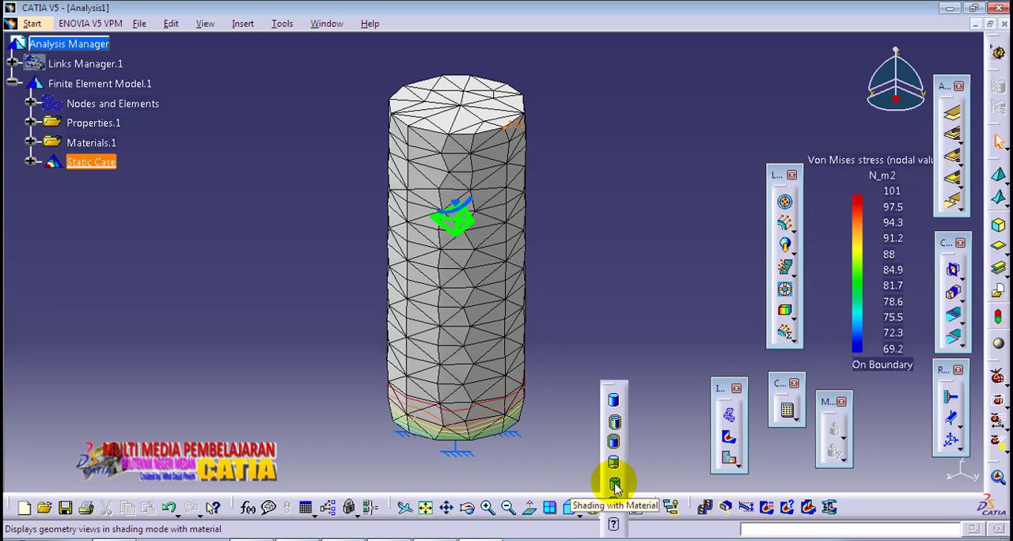
{"action": "left_click", "coordinate": [613, 481]}
{"action": "mouse_move", "coordinate": [555, 440]}
{"action": "middle_mouse_down"}
{"action": "mouse_move", "coordinate": [565, 409]}
{"action": "mouse_move", "coordinate": [564, 443]}
{"action": "middle_mouse_up"}
{"action": "left_click", "coordinate": [561, 424]}
{"action": "middle_click_drag", "start_coordinate": [569, 337], "coordinate": [564, 353]}
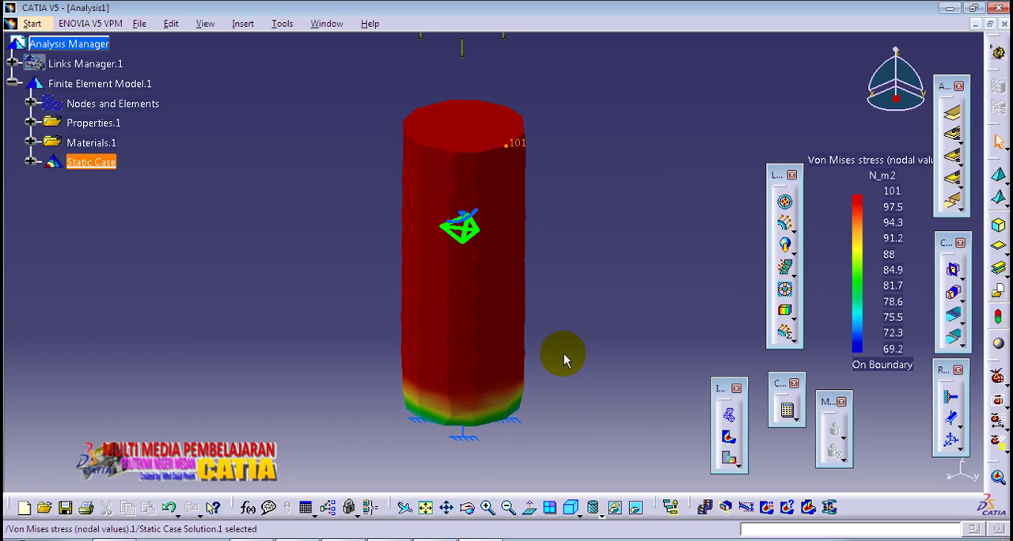
{"action": "middle_click_drag", "start_coordinate": [576, 280], "coordinate": [563, 323]}
{"action": "left_click", "coordinate": [563, 317]}
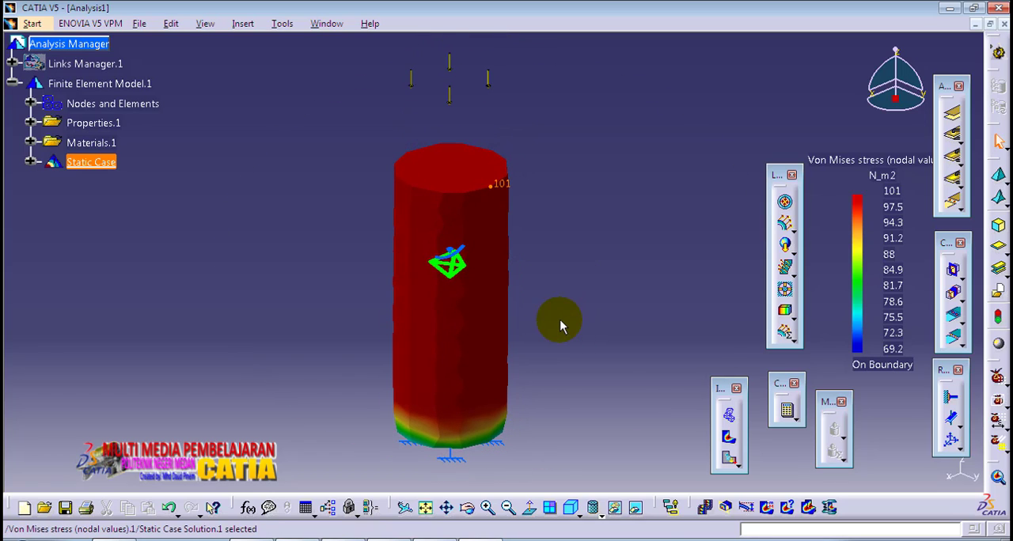
Step: Undock the four hidden analysis toolbars, including those for visualization and report generation, and place them beside the other floating toolbars
{"action": "left_click_drag", "start_coordinate": [997, 463], "coordinate": [905, 407]}
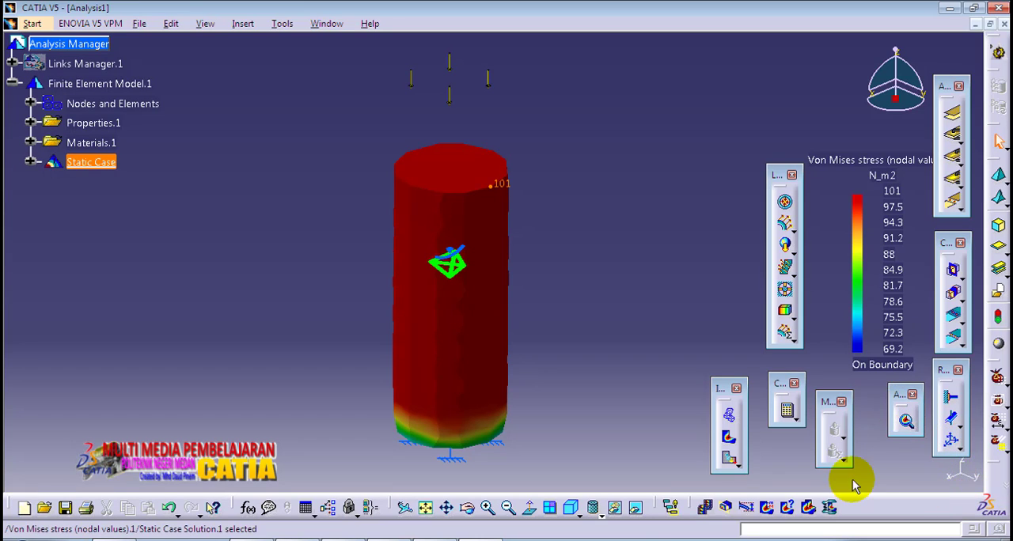
{"action": "left_click_drag", "start_coordinate": [989, 459], "coordinate": [726, 301]}
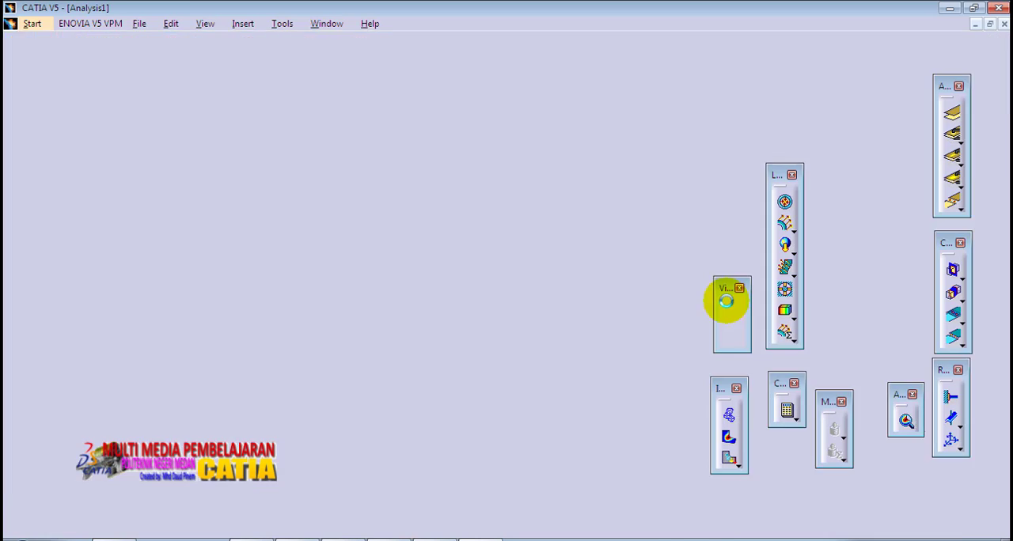
{"action": "left_click_drag", "start_coordinate": [989, 455], "coordinate": [847, 297]}
{"action": "left_click_drag", "start_coordinate": [989, 453], "coordinate": [724, 225]}
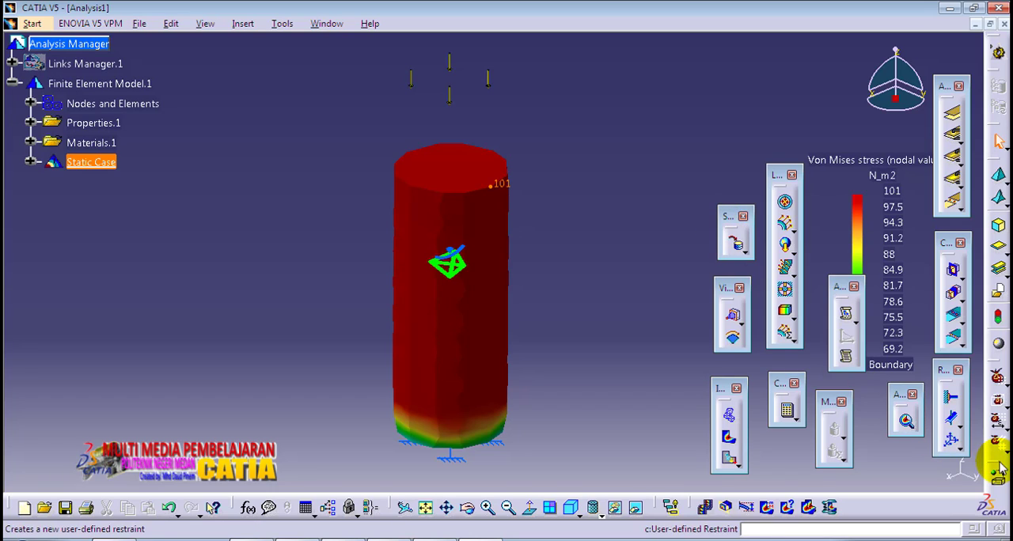
Step: Play the animation of the Von Mises stress result with 10 steps and close it
{"action": "left_click", "coordinate": [707, 508]}
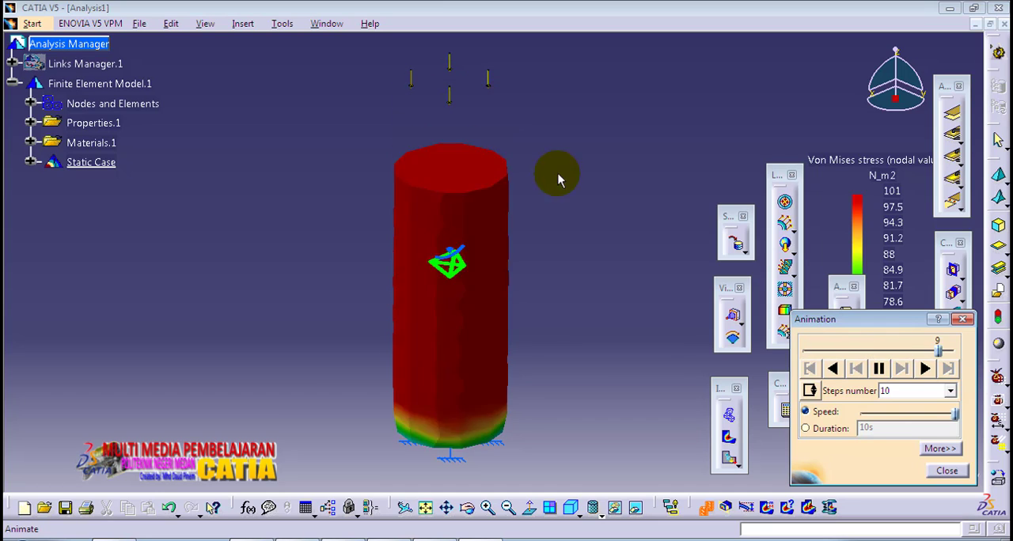
{"action": "left_click", "coordinate": [945, 472]}
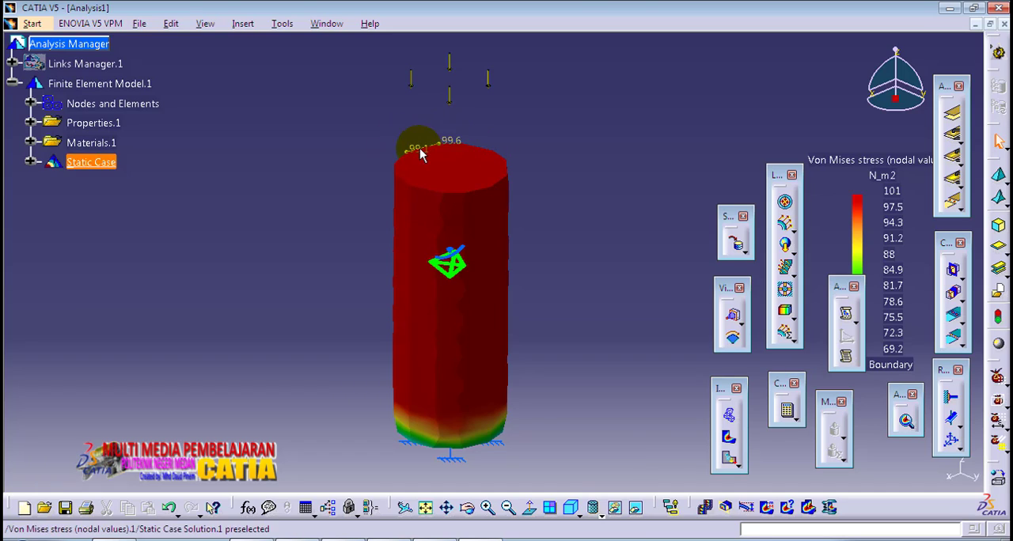
Step: Generate the Displacement image and inspect the translational displacement vector at a node on the cylinder's free end
{"action": "left_click", "coordinate": [730, 462]}
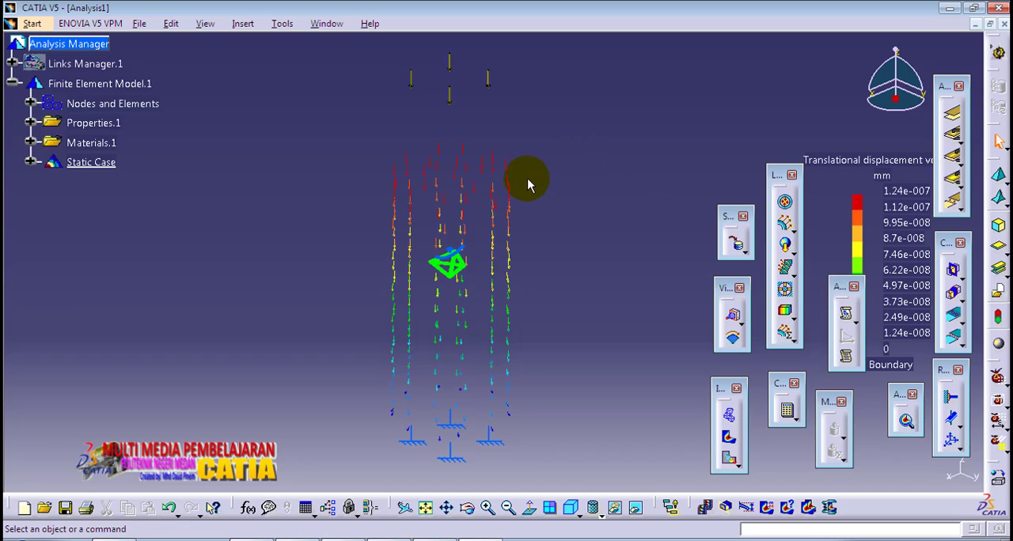
{"action": "mouse_move", "coordinate": [516, 176]}
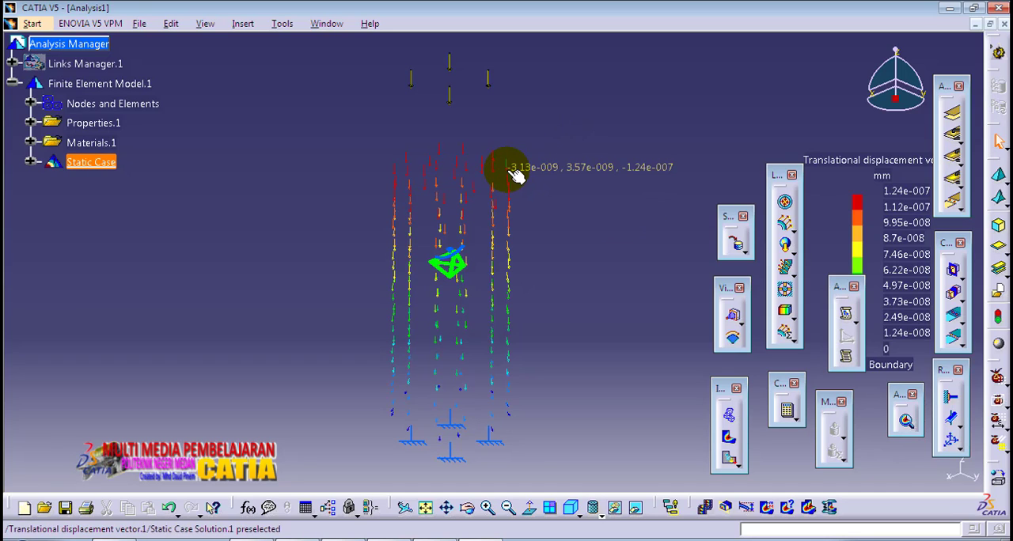
{"action": "left_click", "coordinate": [506, 169]}
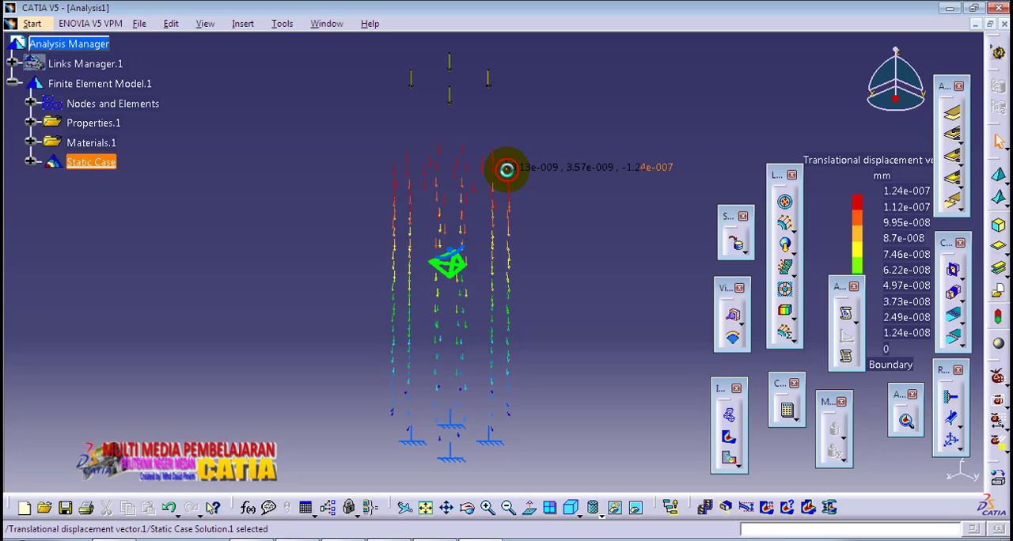
{"action": "left_click", "coordinate": [515, 176]}
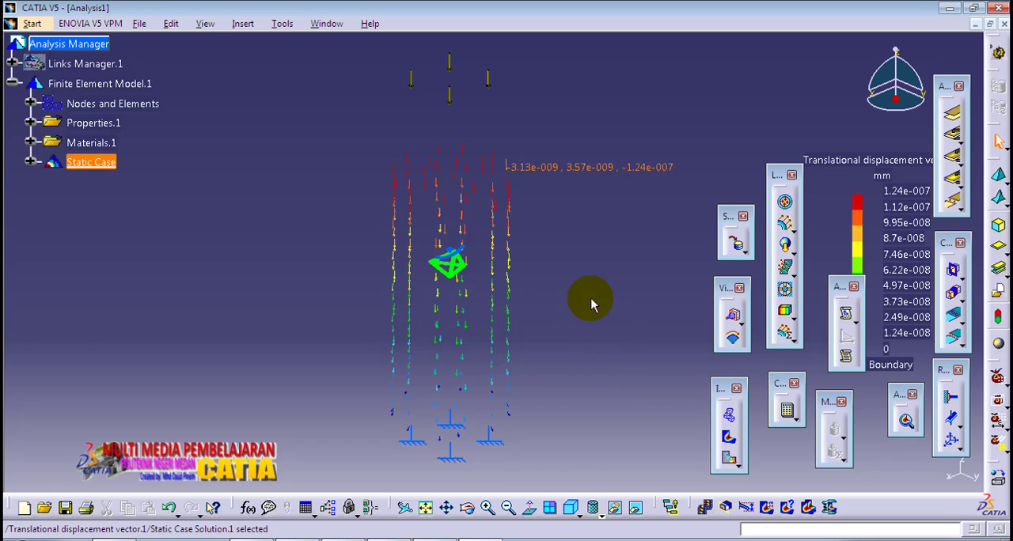
{"action": "mouse_move", "coordinate": [588, 300]}
{"action": "middle_mouse_down"}
{"action": "mouse_move", "coordinate": [572, 280]}
{"action": "mouse_move", "coordinate": [572, 294]}
{"action": "middle_mouse_up"}
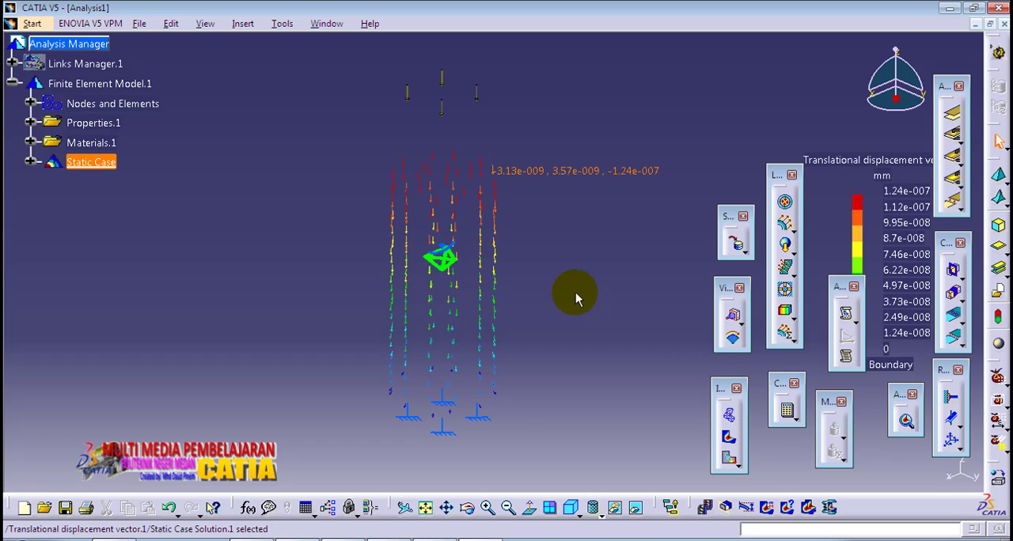
{"action": "left_click", "coordinate": [575, 292]}
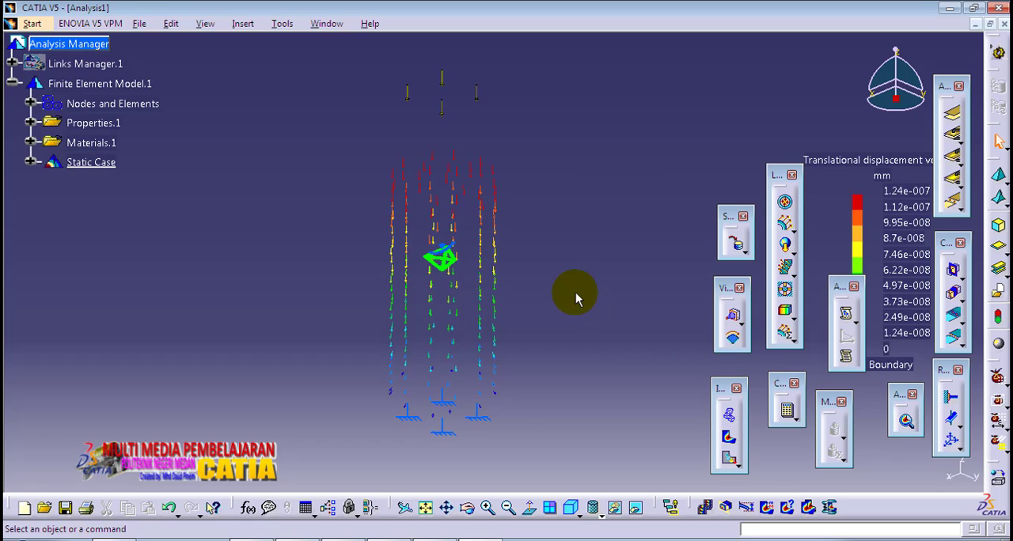
Step: Generate an HTML report titled Analysis1 for the Static Case in the default output directory
{"action": "left_click", "coordinate": [846, 316]}
{"action": "left_click_drag", "start_coordinate": [831, 354], "coordinate": [770, 279]}
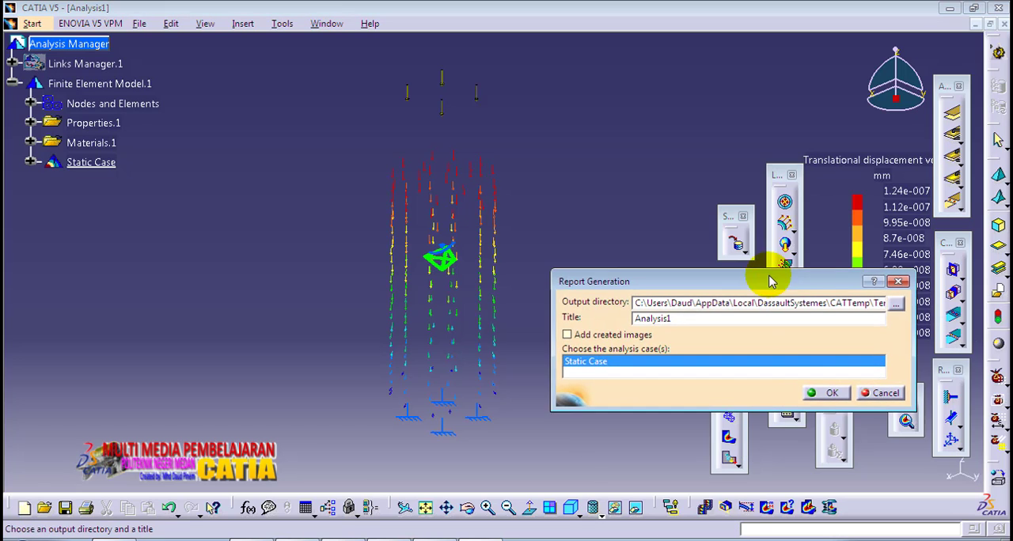
{"action": "left_click", "coordinate": [826, 392]}
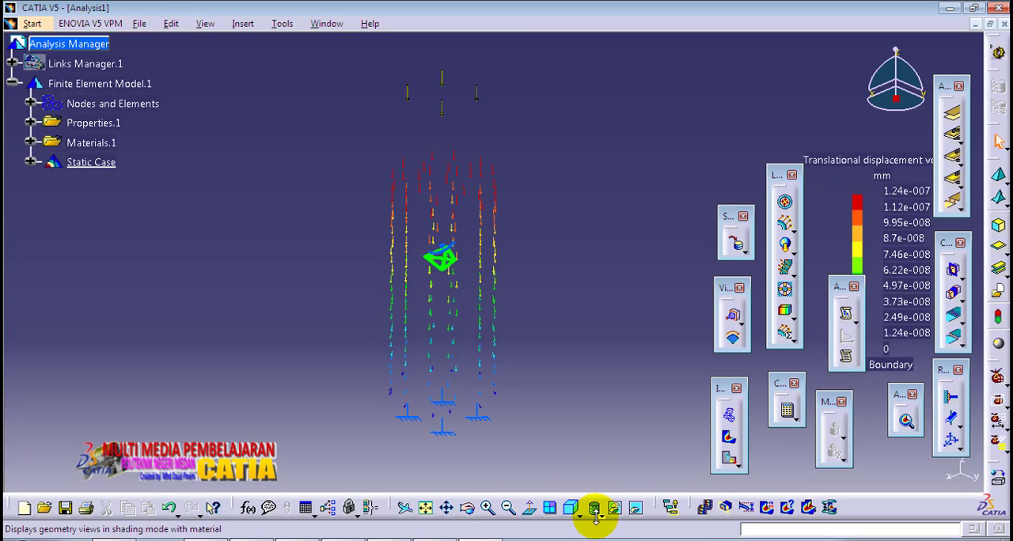
Step: Replace the displacement vectors with the Von Mises Stress image and display it in Shading with Edges mode
{"action": "left_click", "coordinate": [729, 437]}
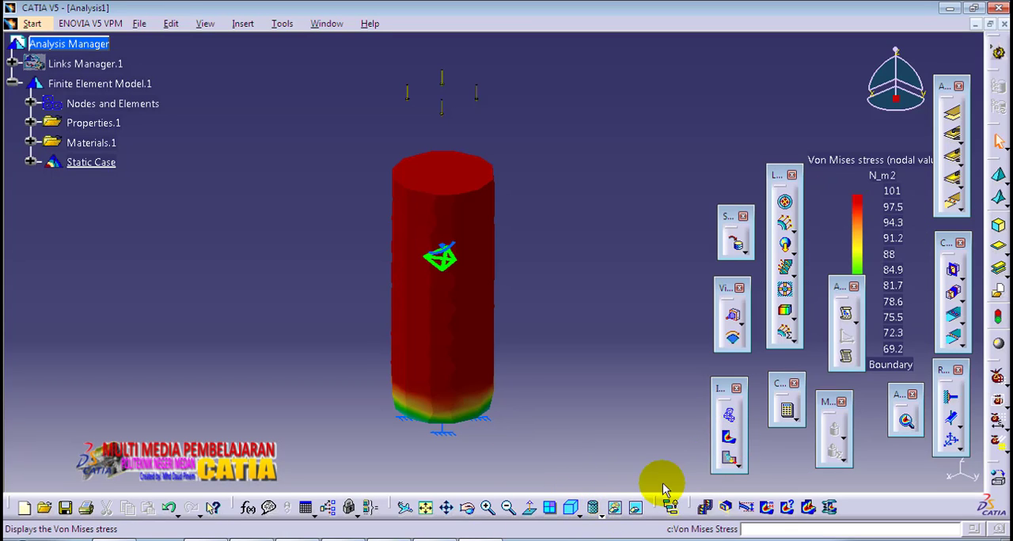
{"action": "left_click", "coordinate": [613, 511]}
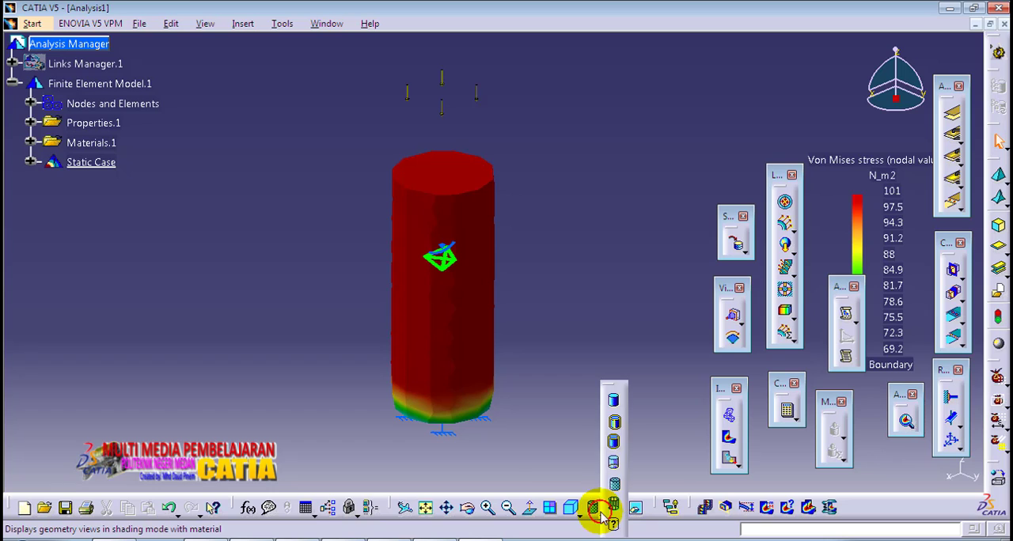
{"action": "left_click", "coordinate": [614, 425]}
{"action": "mouse_move", "coordinate": [550, 319]}
{"action": "middle_mouse_down"}
{"action": "mouse_move", "coordinate": [567, 384]}
{"action": "mouse_move", "coordinate": [565, 315]}
{"action": "middle_mouse_up"}
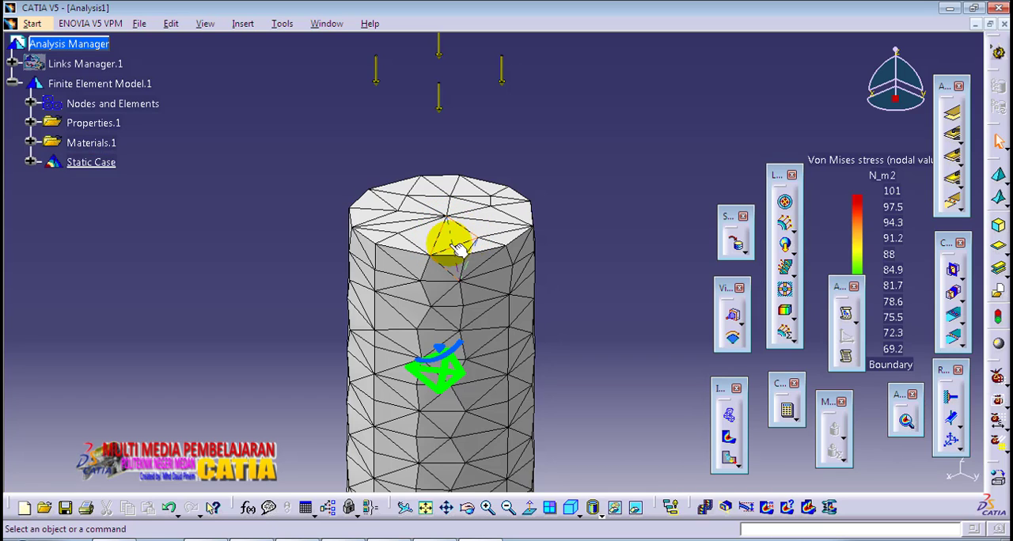
{"action": "middle_click_drag", "start_coordinate": [467, 277], "coordinate": [583, 301]}
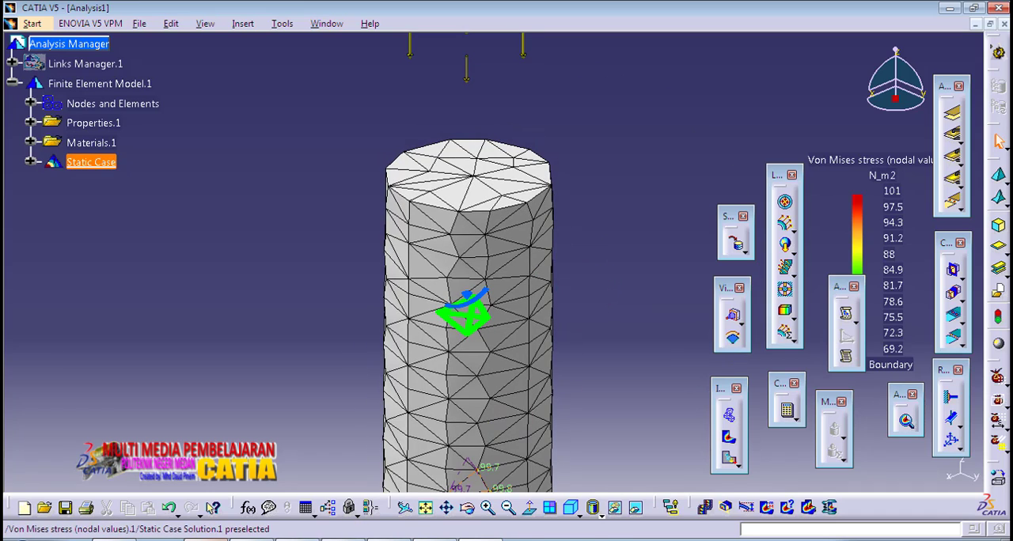
Step: Switch to the Analysis1 report in the browser and review its mesh, element quality and steel material tables
{"action": "left_click", "coordinate": [372, 538]}
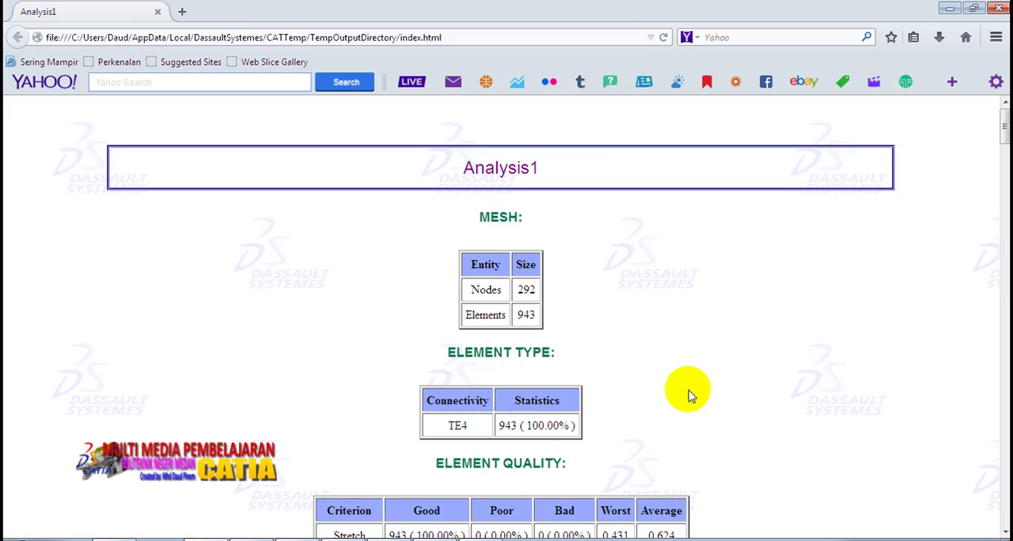
{"action": "scroll", "coordinate": [715, 442], "scroll_direction": "down", "scroll_amount": 3}
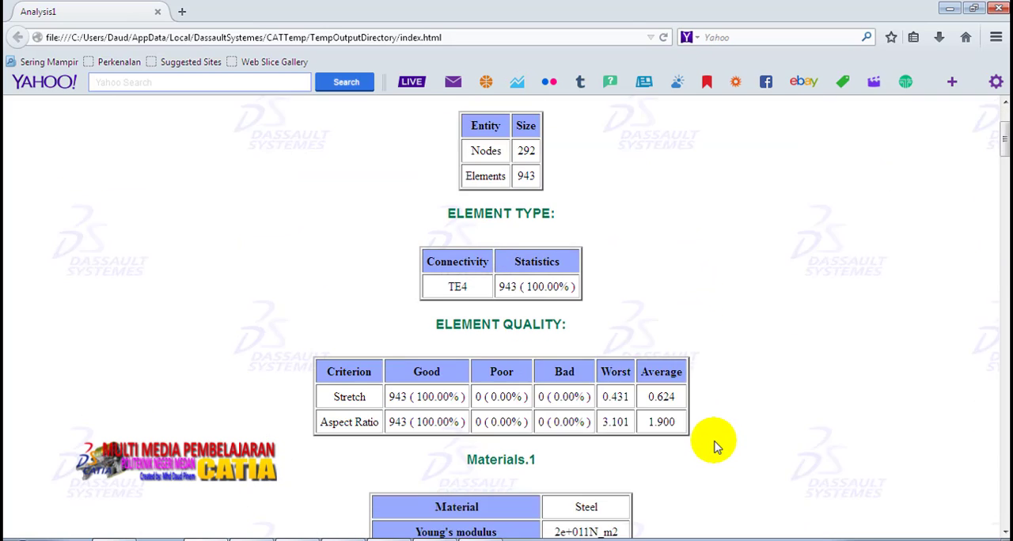
{"action": "scroll", "coordinate": [682, 426], "scroll_direction": "down", "scroll_amount": 1}
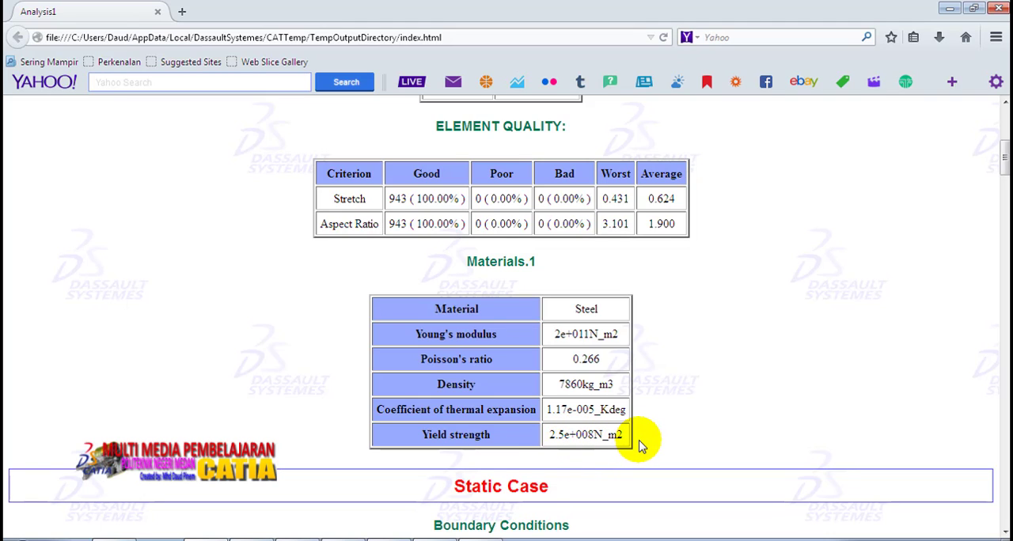
Step: Return to CATIA and view the full meshed cylinder from its loaded end to its clamped end
{"action": "left_click", "coordinate": [495, 539]}
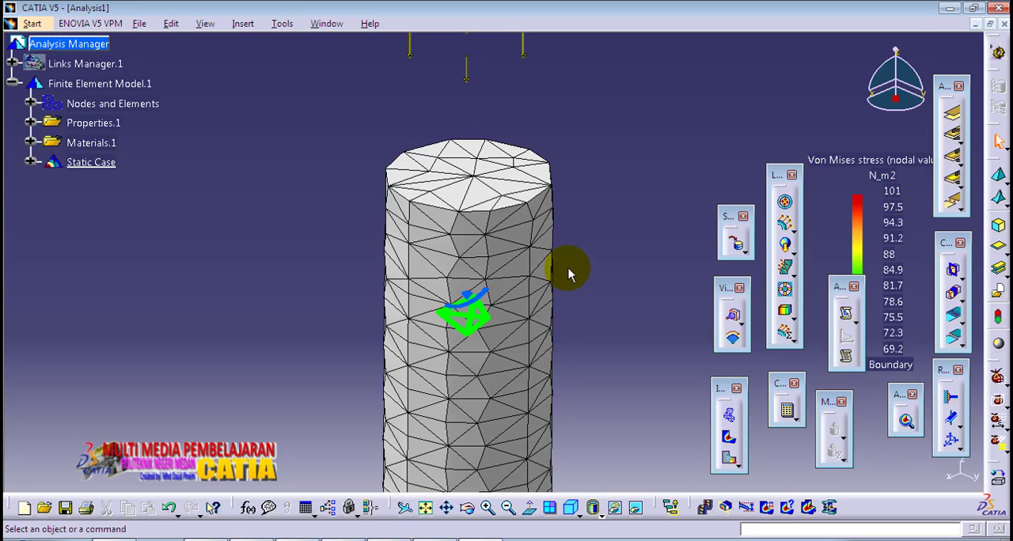
{"action": "middle_click_drag", "start_coordinate": [565, 340], "coordinate": [540, 306]}
{"action": "left_click", "coordinate": [540, 307]}
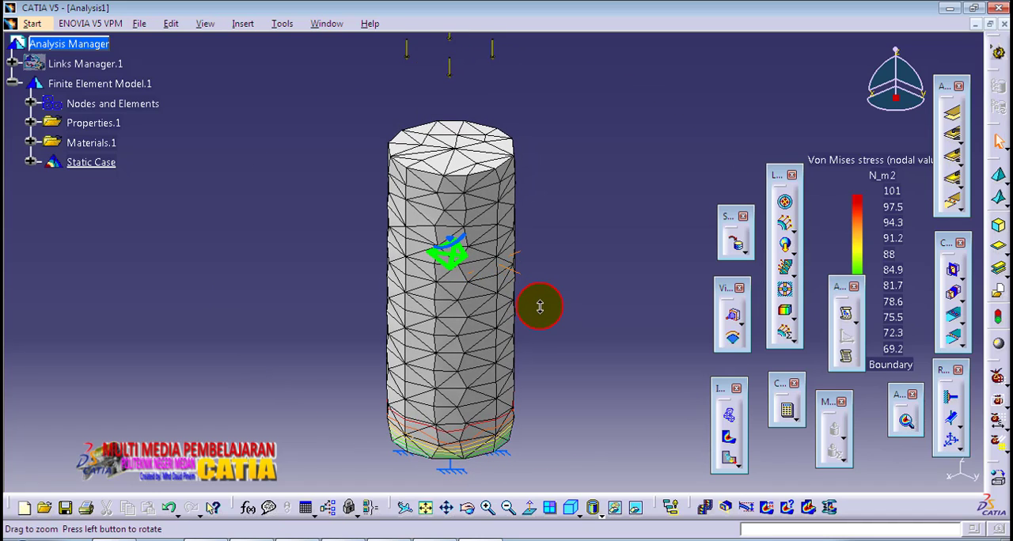
Step: Go back to the browser report and examine the Static Case computations, pivot tables, force equilibrium and Von Mises stress figure
{"action": "left_click", "coordinate": [404, 508]}
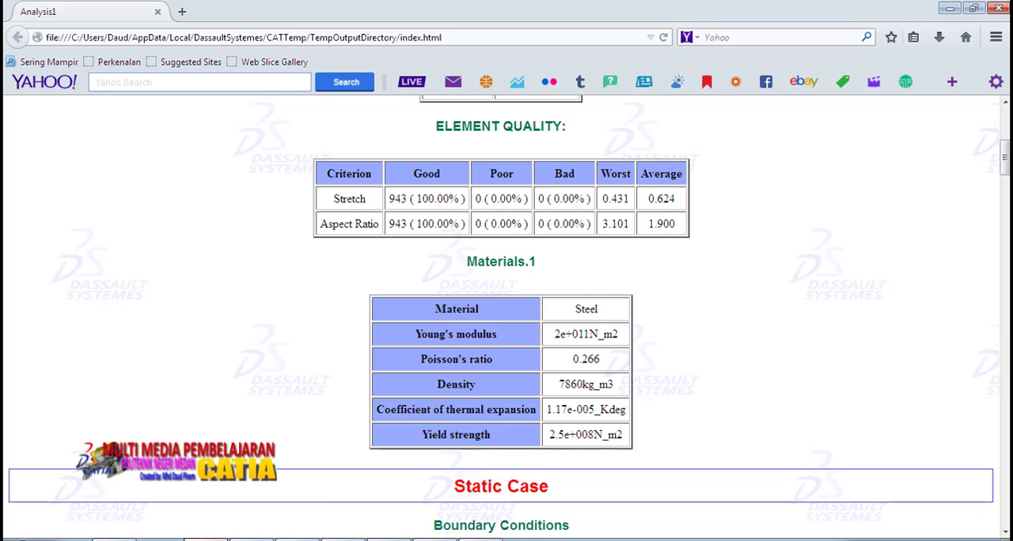
{"action": "scroll", "coordinate": [707, 403], "scroll_direction": "down", "scroll_amount": 8}
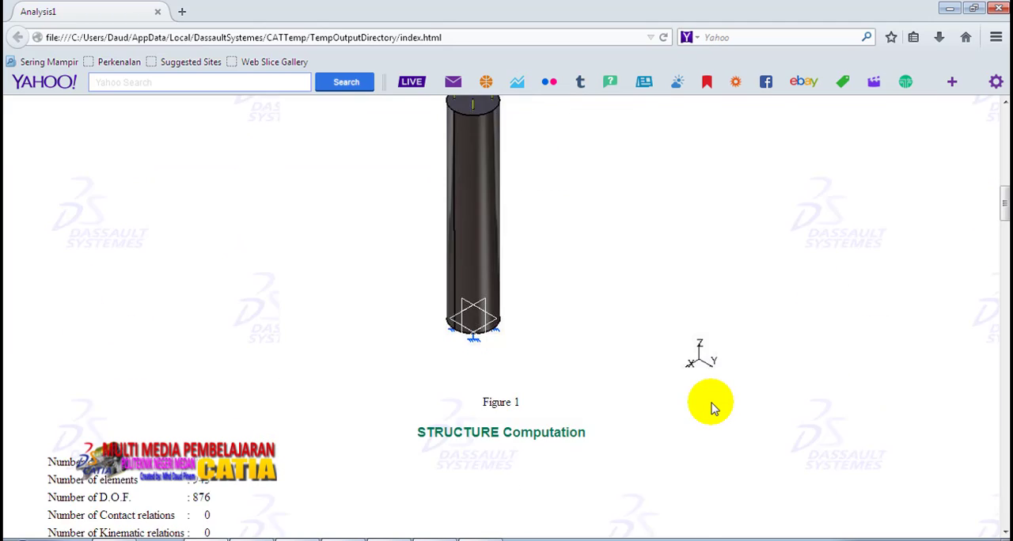
{"action": "scroll", "coordinate": [711, 407], "scroll_direction": "down", "scroll_amount": 8}
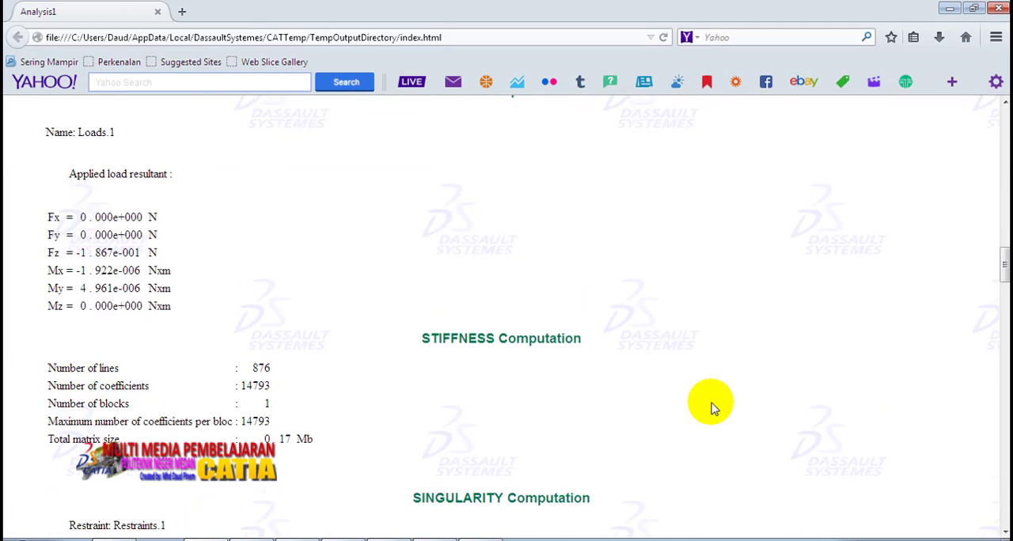
{"action": "scroll", "coordinate": [711, 408], "scroll_direction": "down", "scroll_amount": 10}
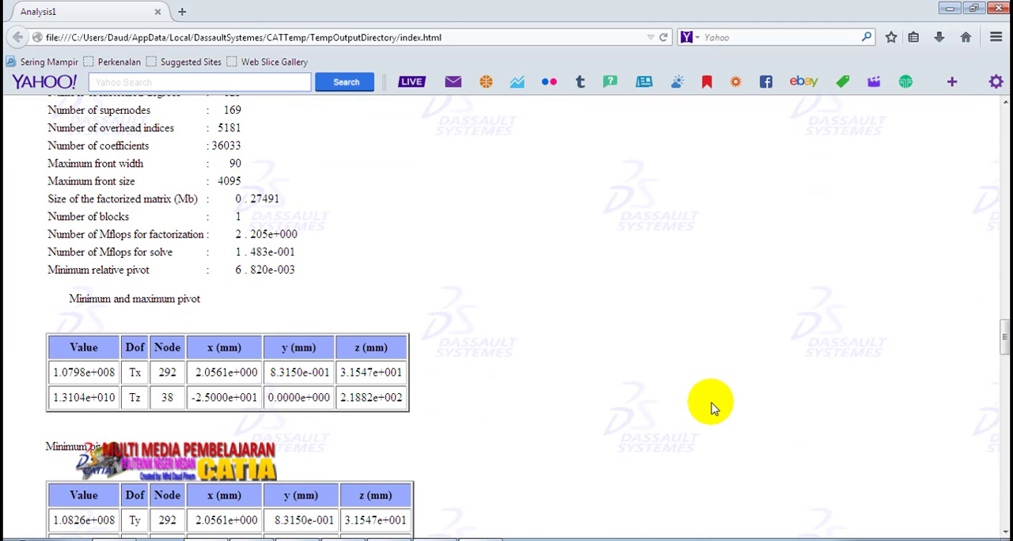
{"action": "scroll", "coordinate": [710, 408], "scroll_direction": "down", "scroll_amount": 6}
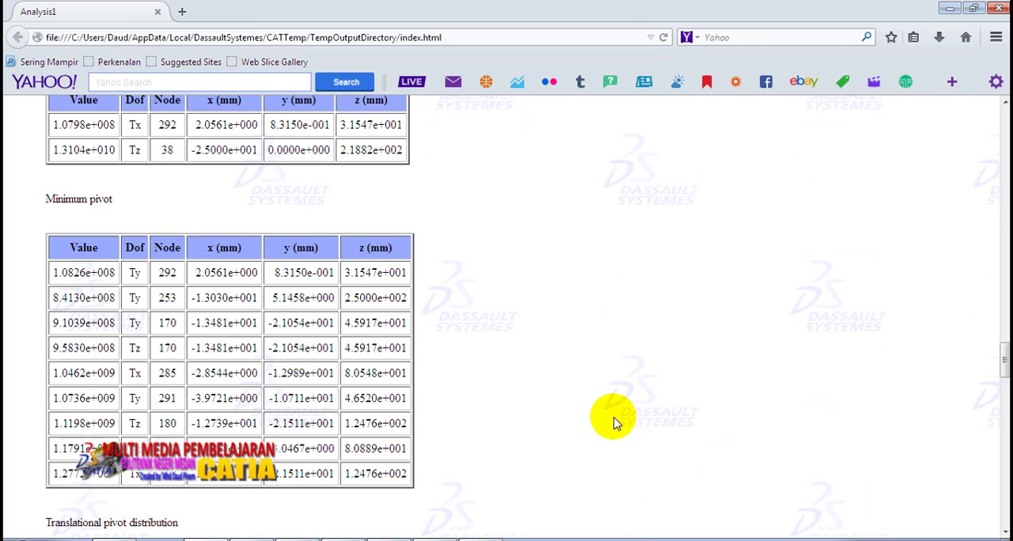
{"action": "scroll", "coordinate": [451, 392], "scroll_direction": "down", "scroll_amount": 4}
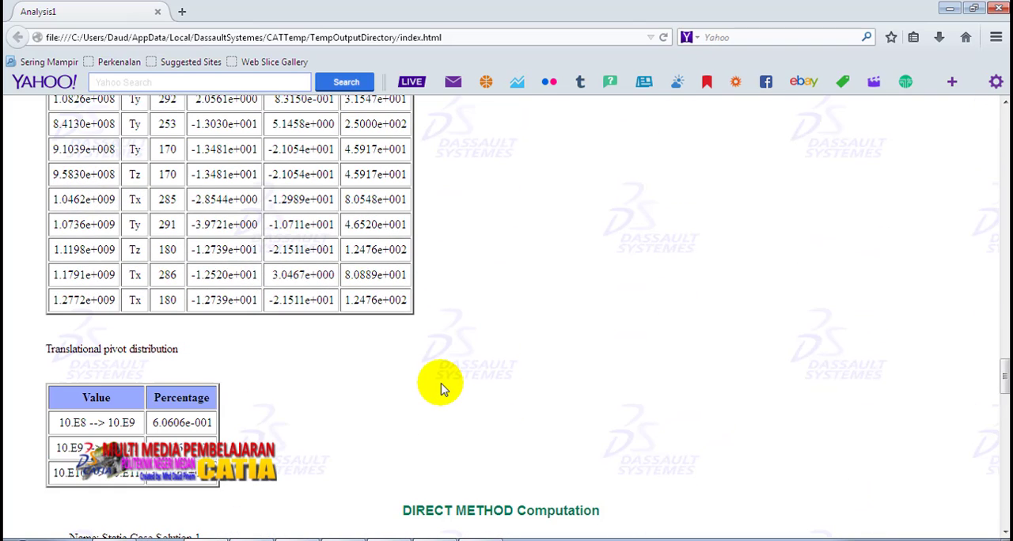
{"action": "scroll", "coordinate": [443, 389], "scroll_direction": "down", "scroll_amount": 10}
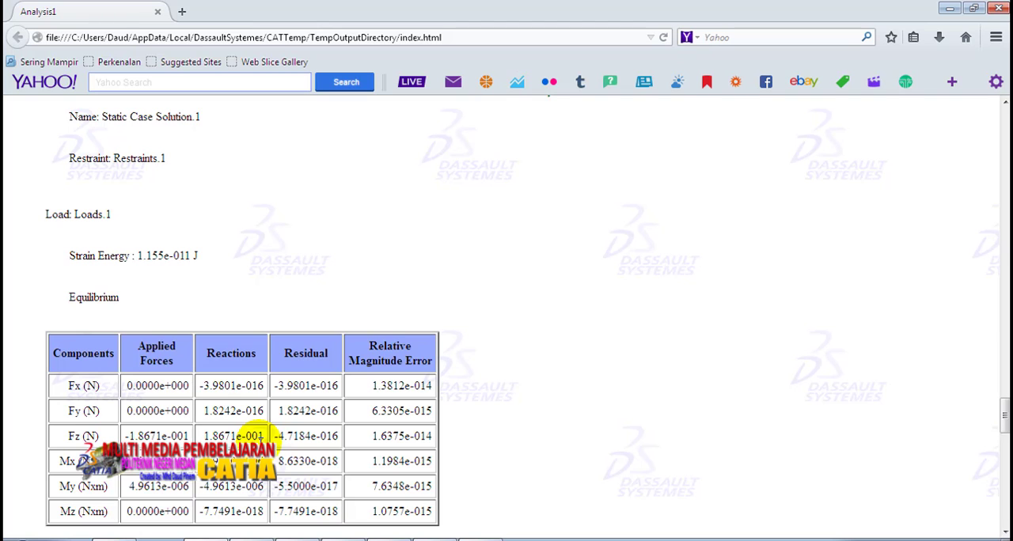
{"action": "scroll", "coordinate": [261, 436], "scroll_direction": "down", "scroll_amount": 10}
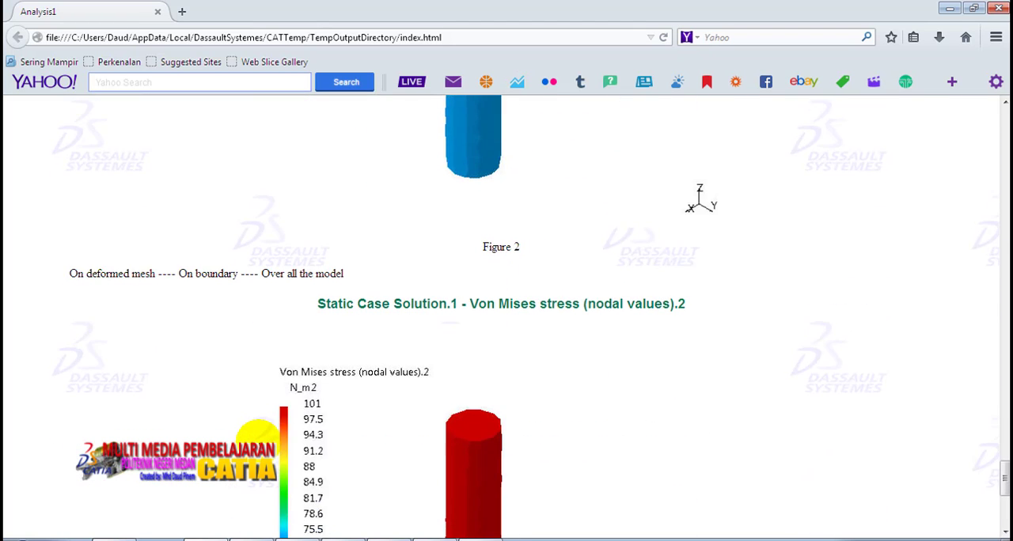
Step: Examine the report's Von Mises stress figure and global sensors, then review the deformed mesh, equilibrium, pivot and constraint computations
{"action": "scroll", "coordinate": [261, 436], "scroll_direction": "down", "scroll_amount": 1}
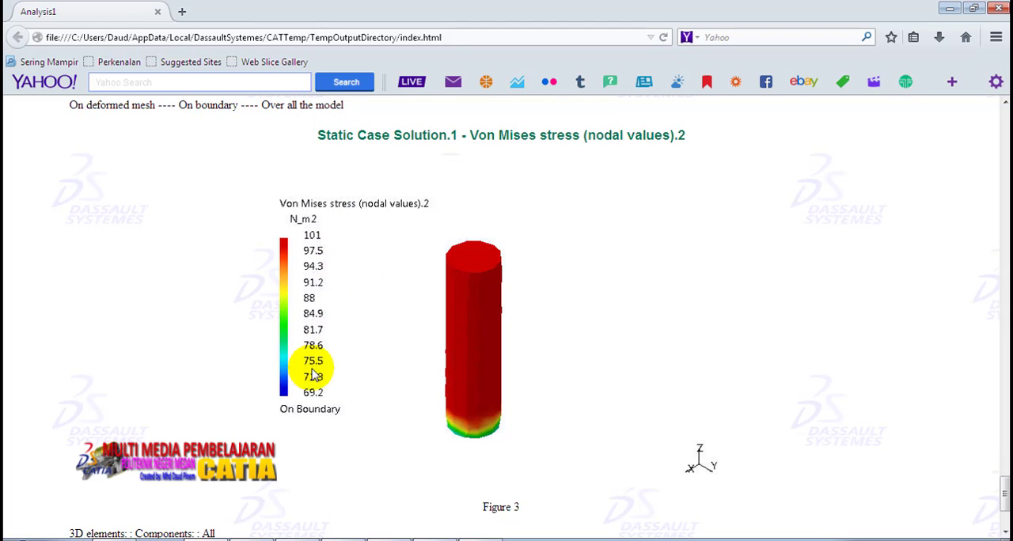
{"action": "scroll", "coordinate": [314, 400], "scroll_direction": "down", "scroll_amount": 4}
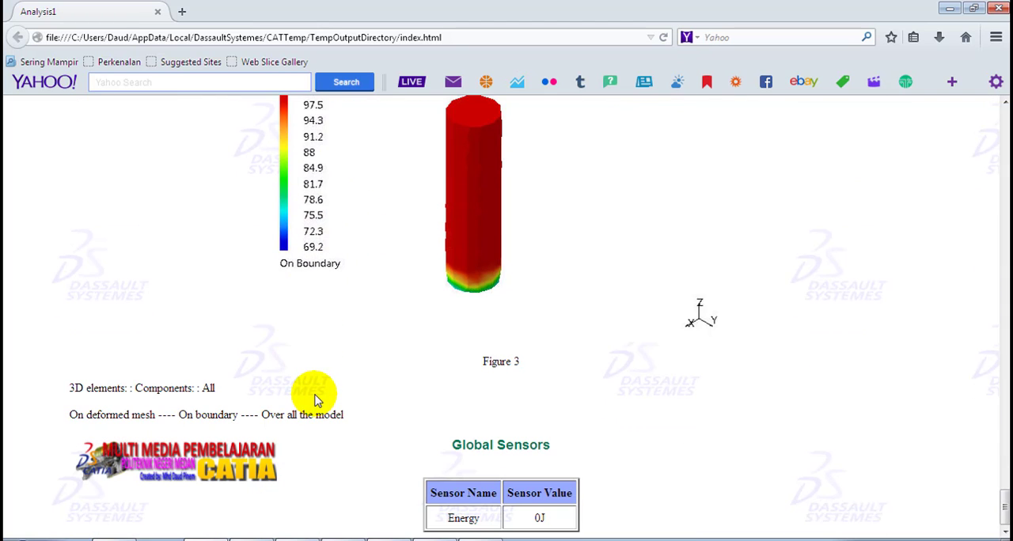
{"action": "scroll", "coordinate": [315, 396], "scroll_direction": "up", "scroll_amount": 20}
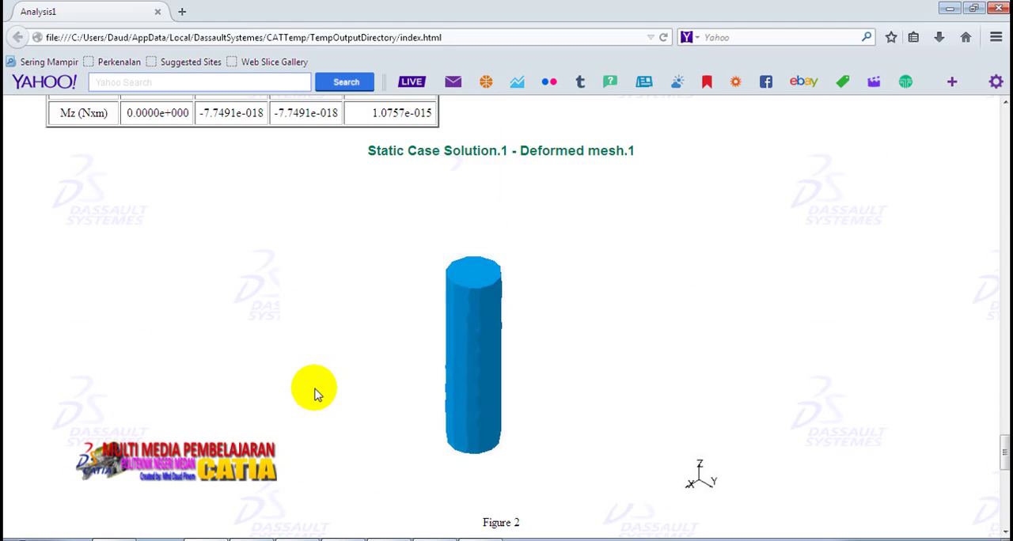
{"action": "scroll", "coordinate": [316, 388], "scroll_direction": "up", "scroll_amount": 7}
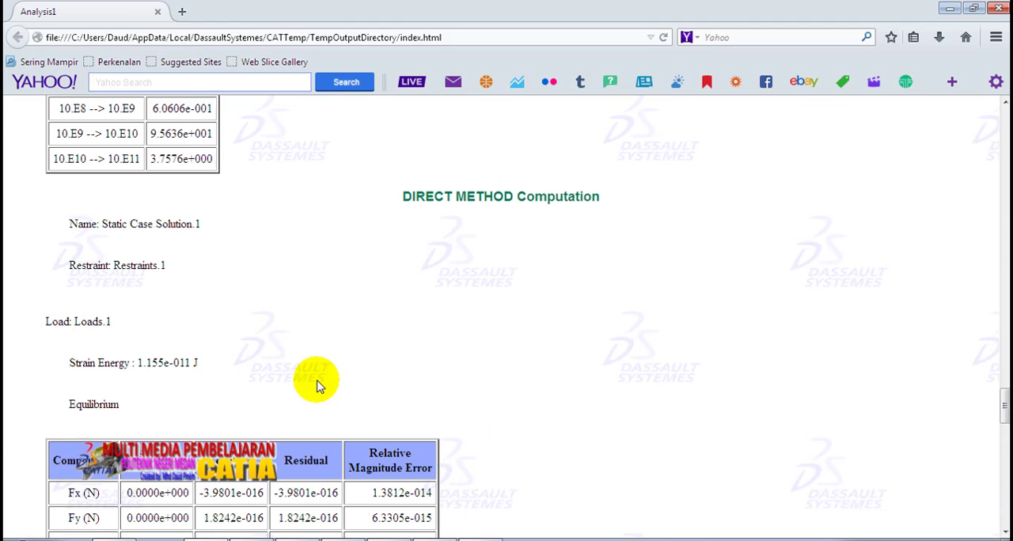
{"action": "scroll", "coordinate": [316, 387], "scroll_direction": "up", "scroll_amount": 12}
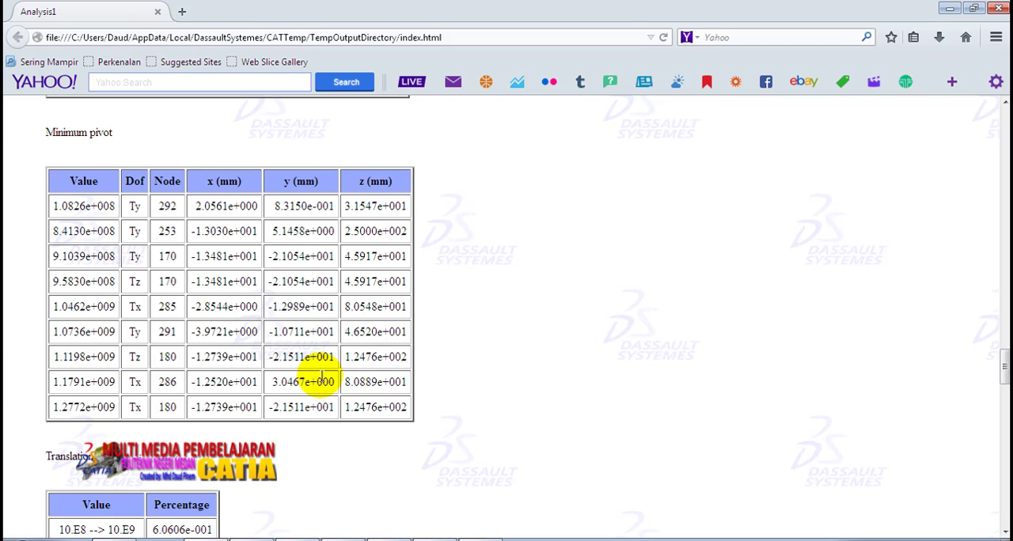
{"action": "scroll", "coordinate": [301, 364], "scroll_direction": "up", "scroll_amount": 20}
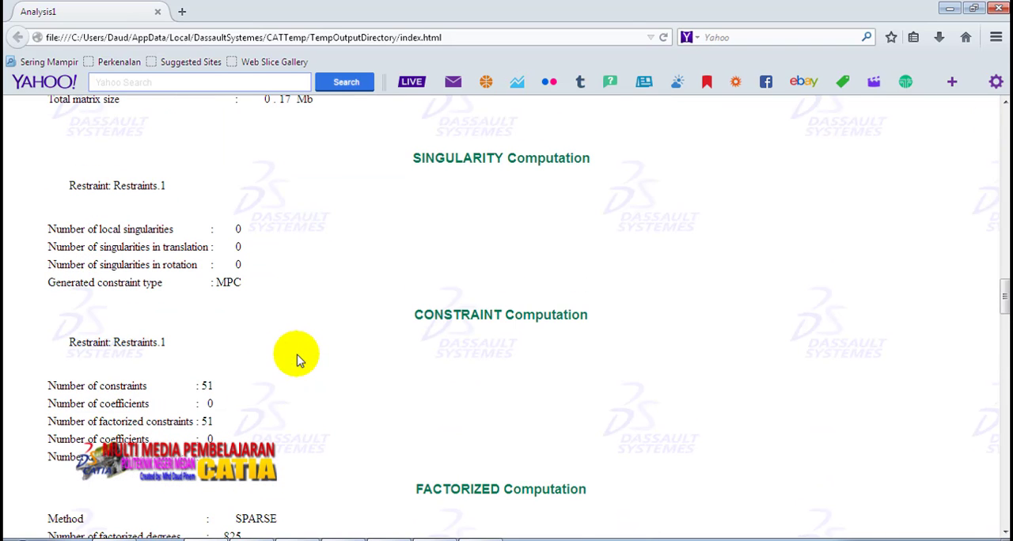
Step: Return to CATIA, display the cylinder's Von Mises stress in Shading with Material mode and animate the result with 10 steps
{"action": "left_click", "coordinate": [480, 540]}
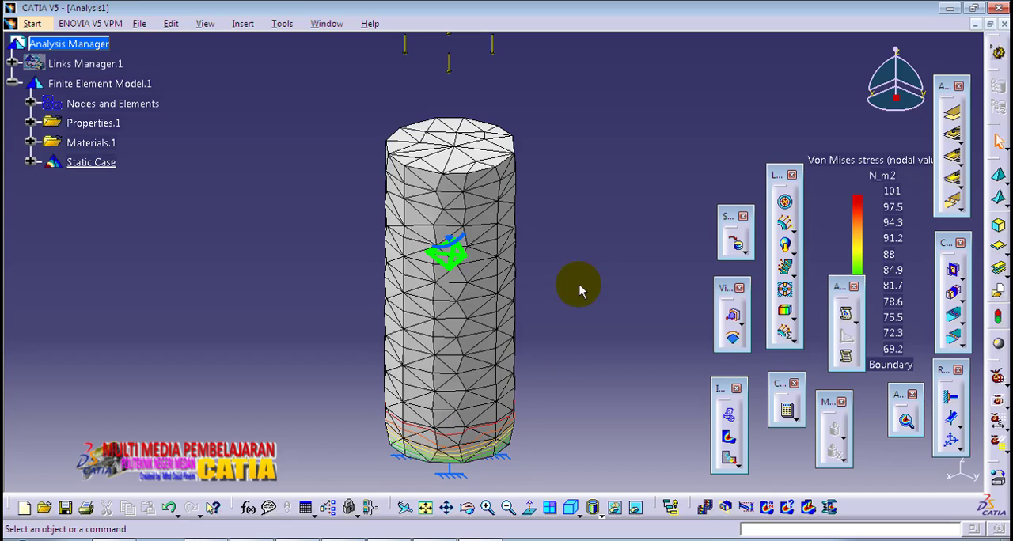
{"action": "middle_click_drag", "start_coordinate": [576, 253], "coordinate": [515, 279]}
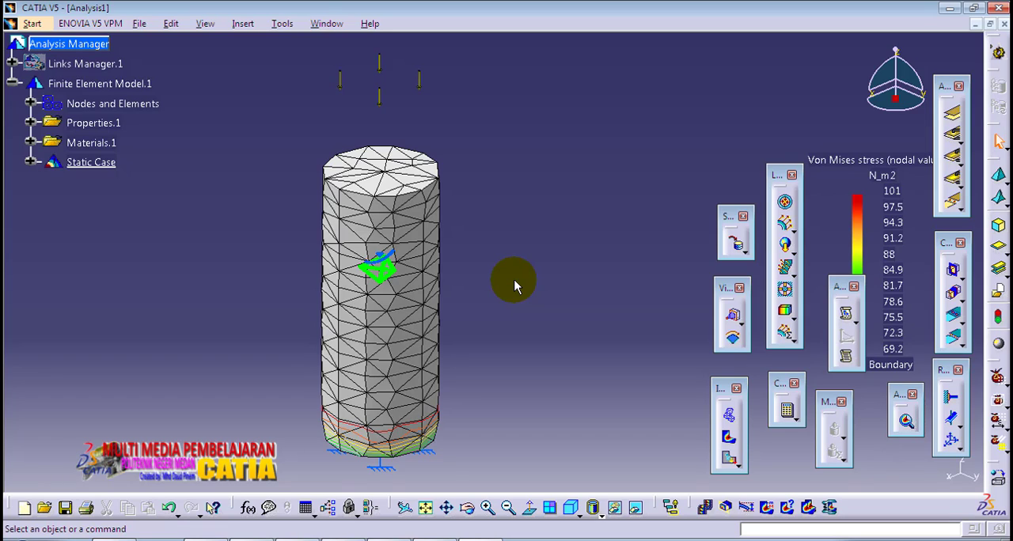
{"action": "left_click", "coordinate": [599, 517]}
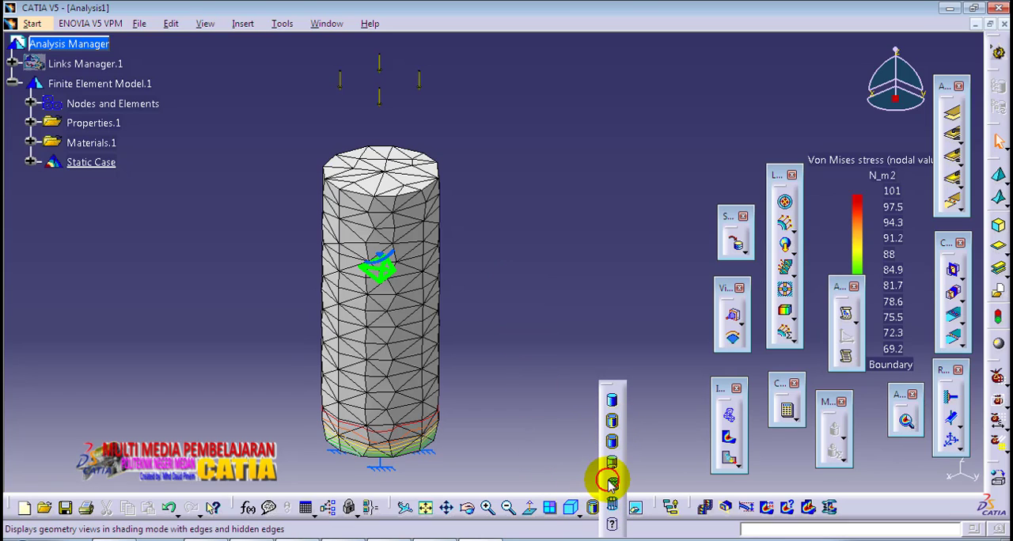
{"action": "left_click", "coordinate": [611, 483]}
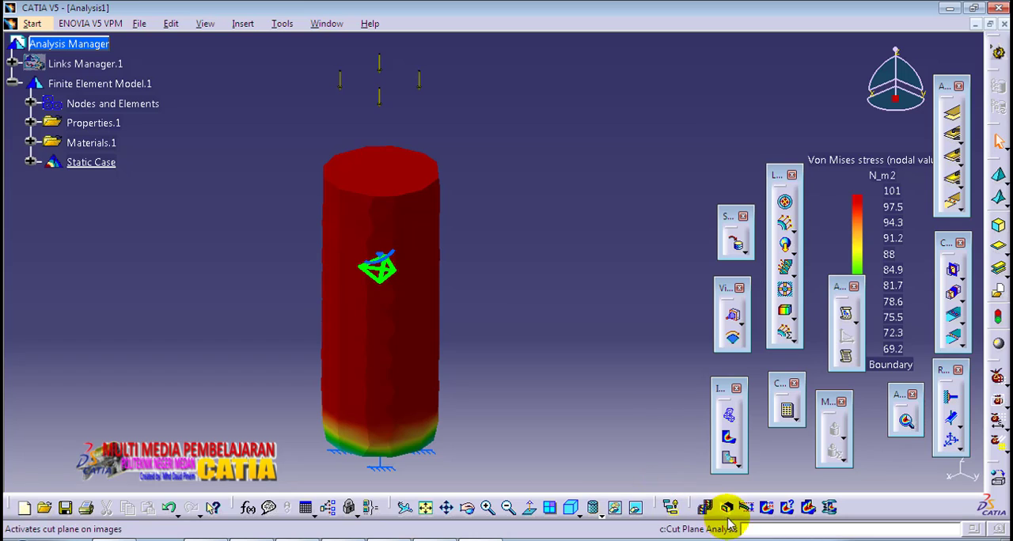
{"action": "left_click", "coordinate": [705, 507]}
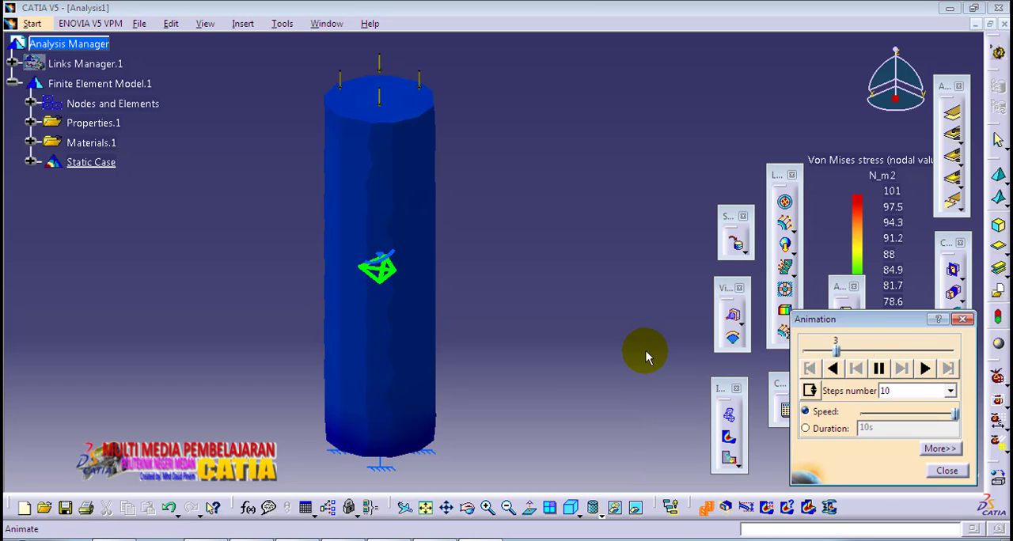